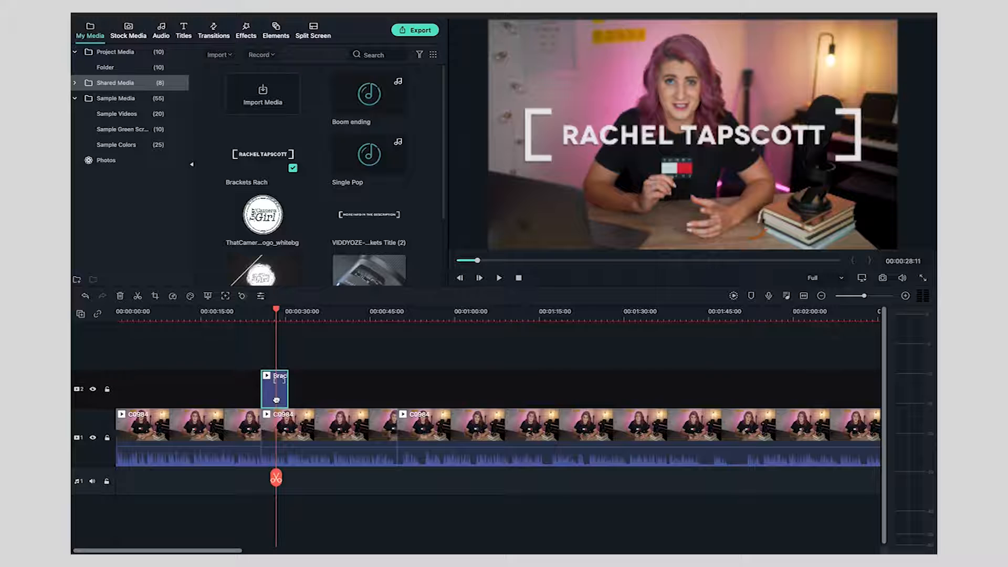
# - Scale the bracketed name title on track 2 to about 43.9% and position it at about X -99.9, Y -80.0
pyautogui.doubleClick(615, 135)
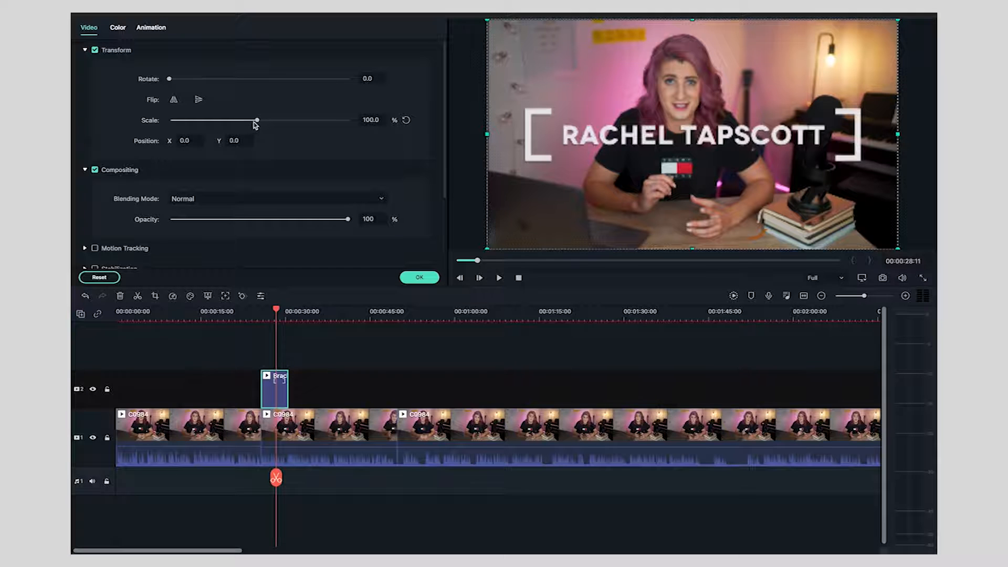
pyautogui.moveTo(257, 123); pyautogui.dragTo(207, 126)
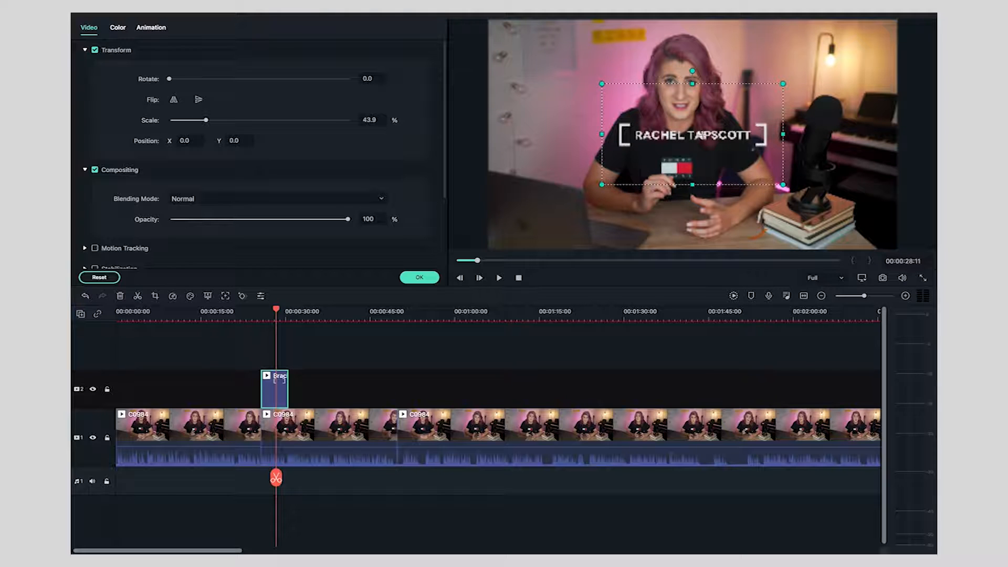
pyautogui.moveTo(732, 164); pyautogui.dragTo(576, 231)
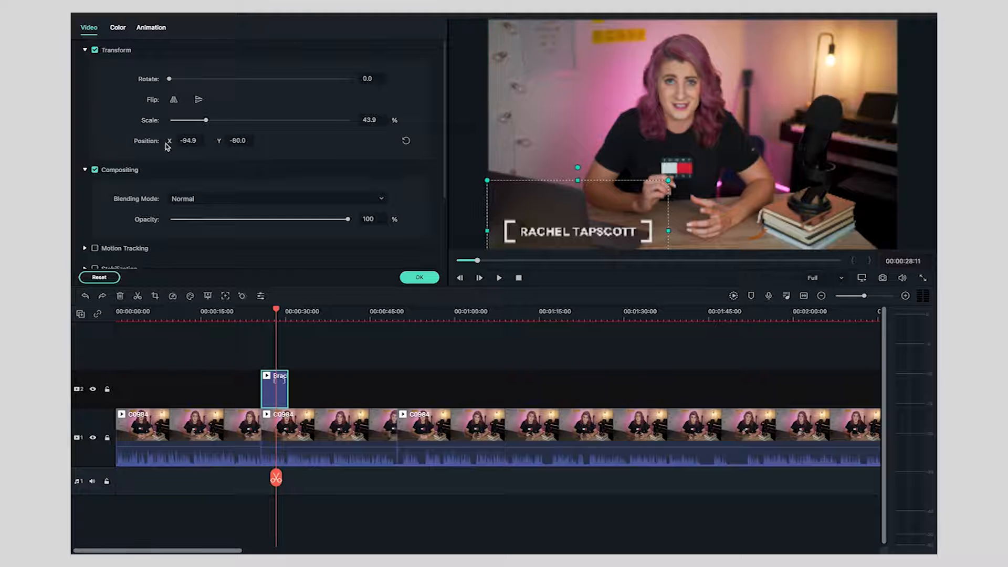
pyautogui.click(184, 141)
pyautogui.moveTo(183, 141); pyautogui.dragTo(176, 145)
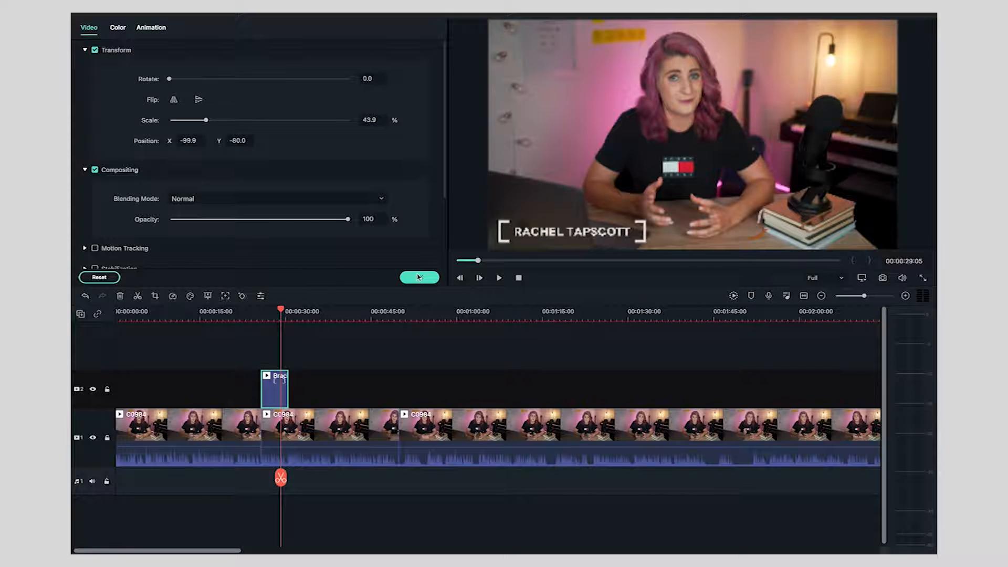
pyautogui.click(419, 276)
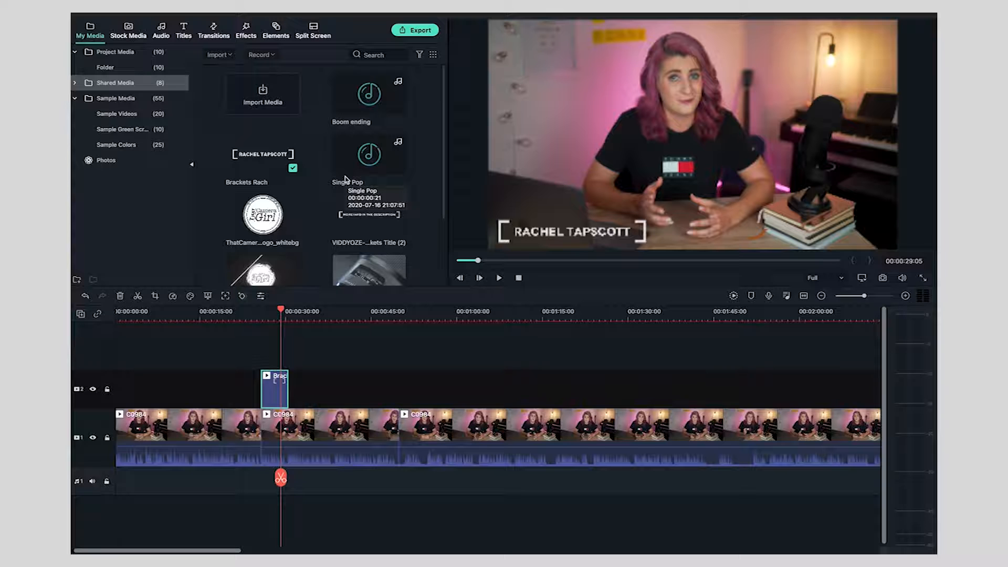
# - Trim the silent opening off the C0984 clip that starts near 00:00:50 on track 1, without leaving a gap
pyautogui.click(120, 67)
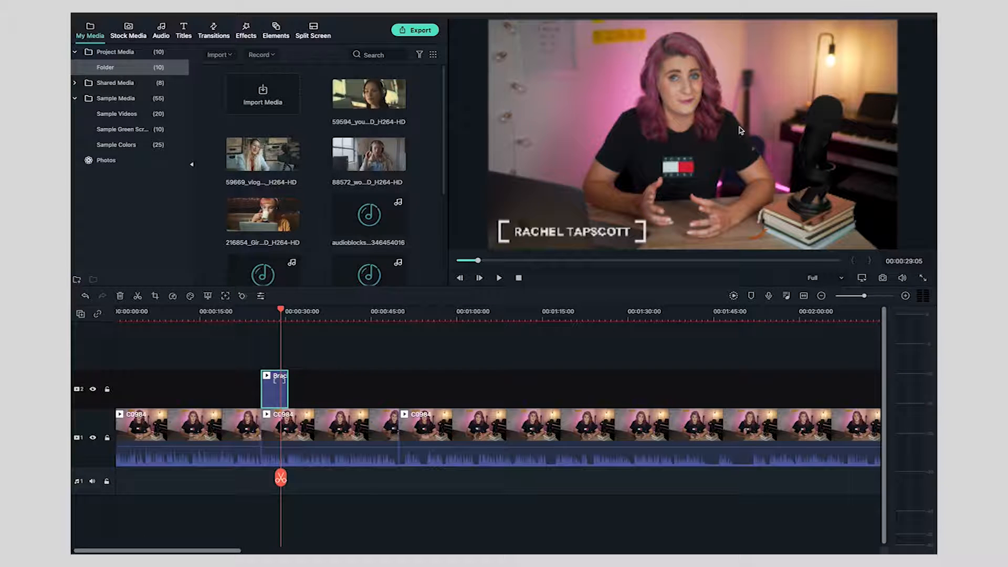
pyautogui.click(496, 278)
pyautogui.moveTo(286, 310); pyautogui.dragTo(404, 328)
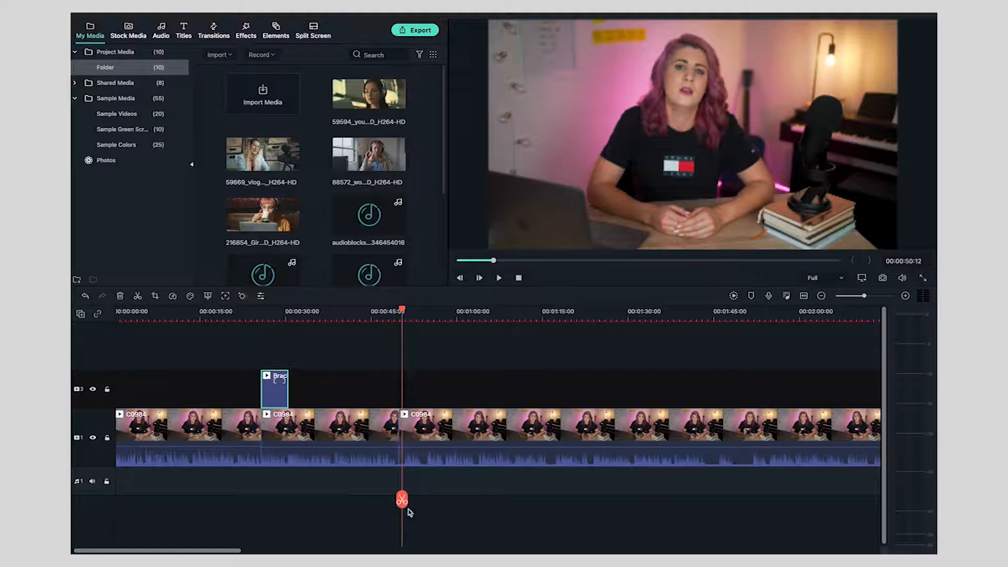
pyautogui.click(905, 296)
pyautogui.click(905, 296)
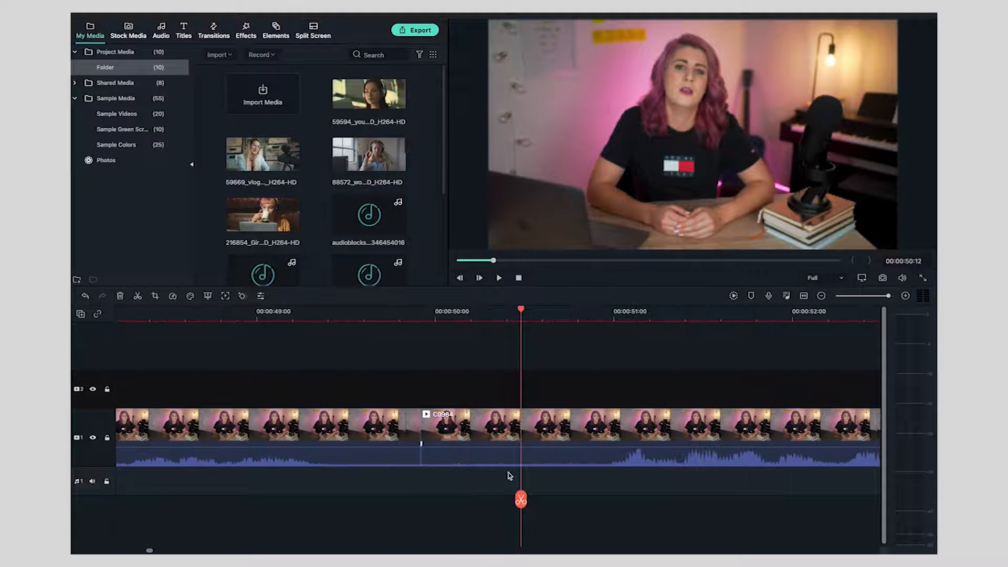
pyautogui.moveTo(422, 457); pyautogui.dragTo(543, 457)
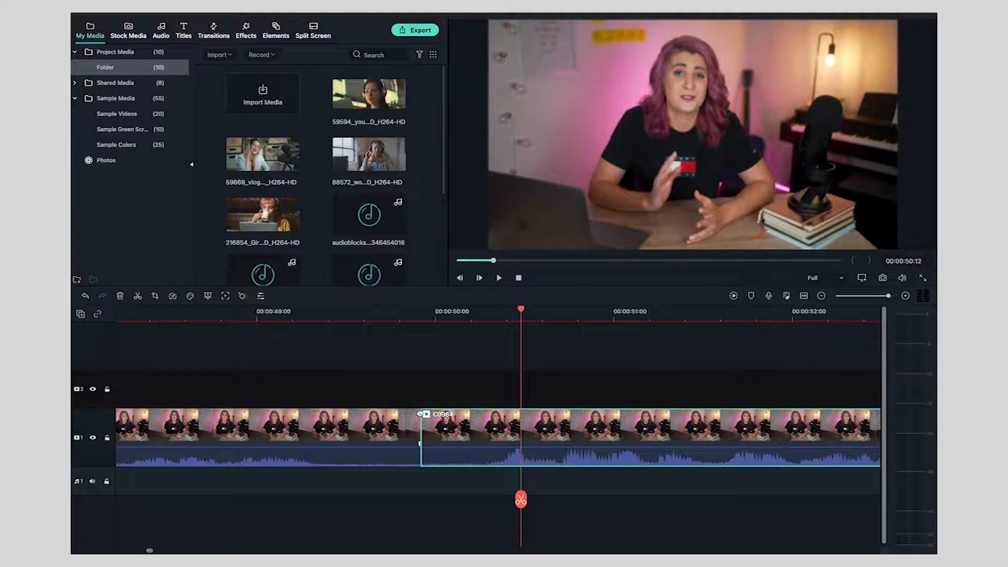
pyautogui.click(822, 296)
# - Preview the 216854 girl-with-headphones clip from the project folder and mark its in point at 00:00:02:05
pyautogui.moveTo(357, 101)
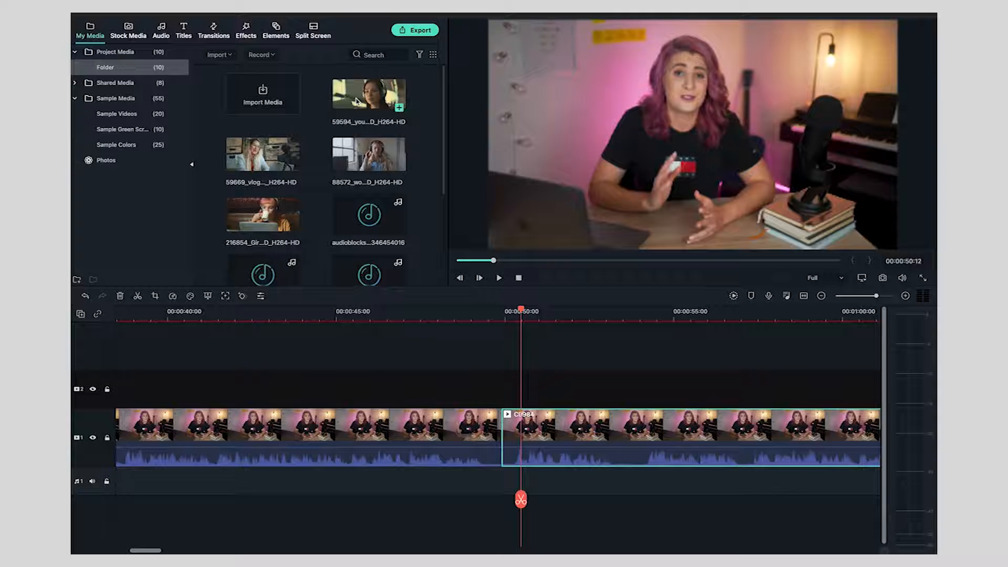
pyautogui.click(255, 215)
pyautogui.press('space')
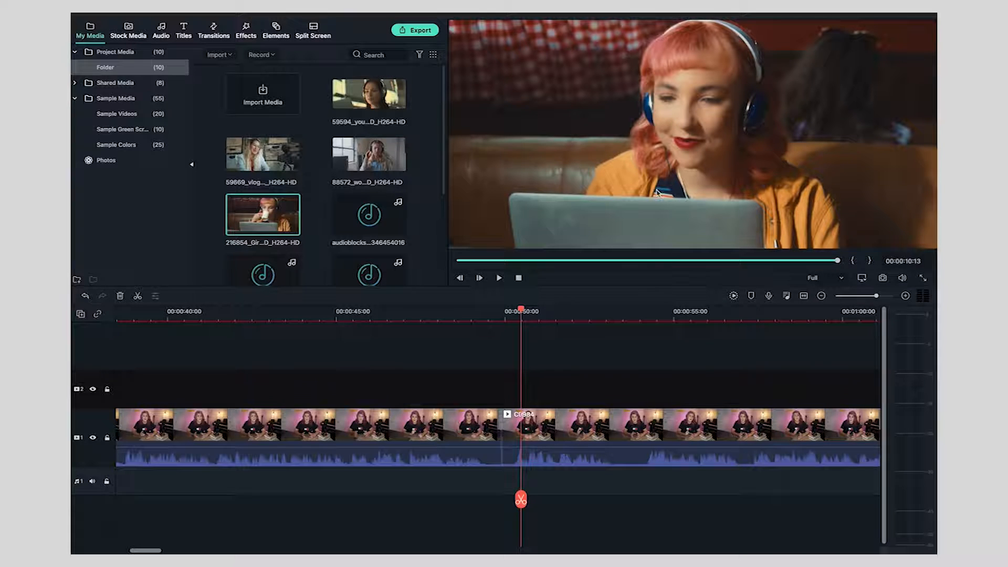
pyautogui.click(468, 261)
pyautogui.click(499, 278)
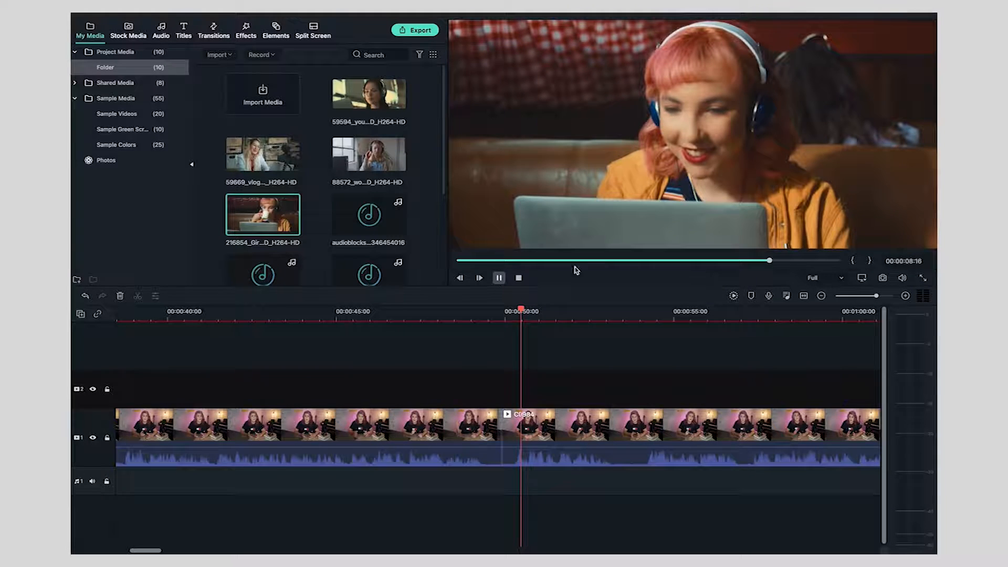
pyautogui.moveTo(769, 262); pyautogui.dragTo(538, 263)
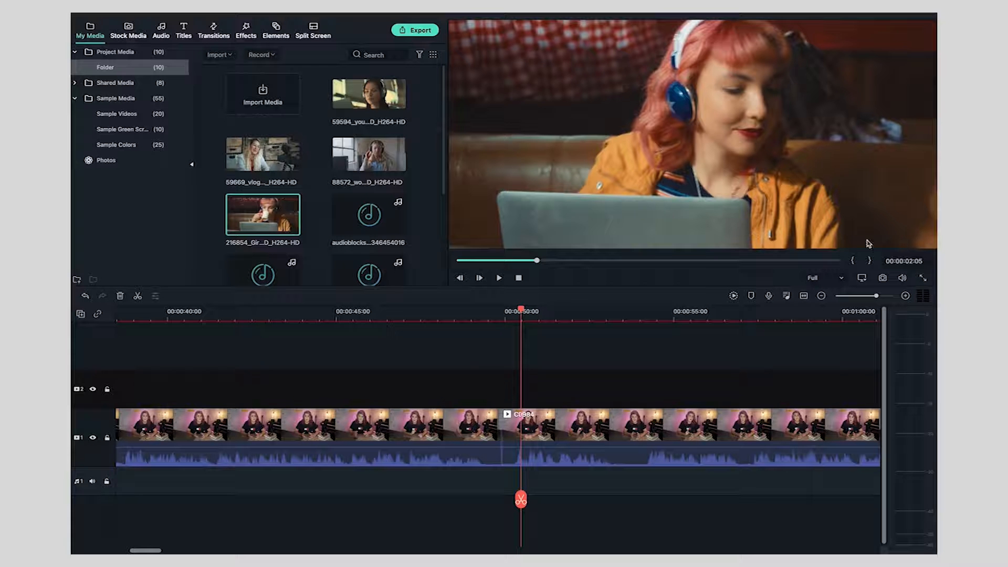
pyautogui.click(853, 262)
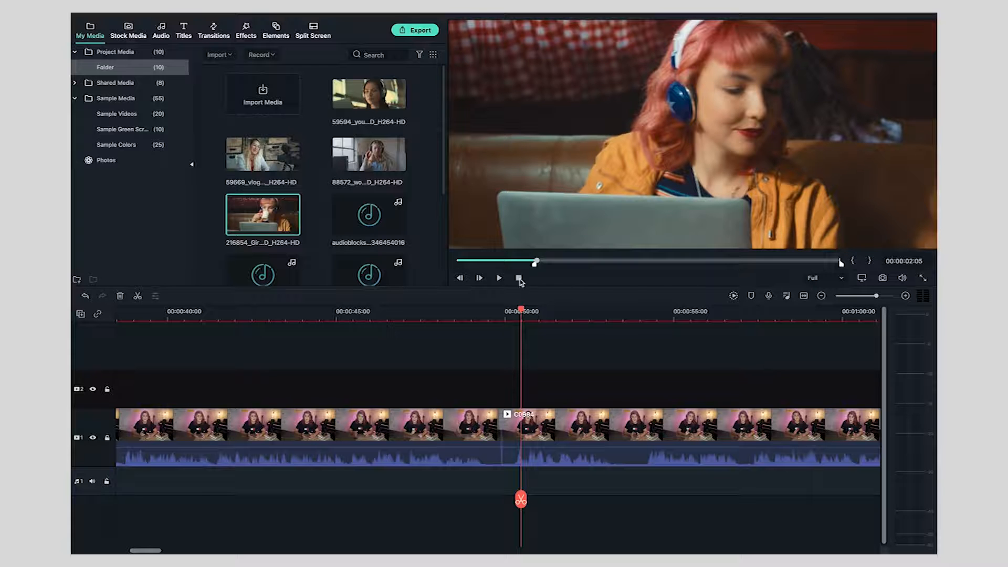
# - Mark the 216854 clip's out point at 00:00:08:12 and place the marked section on track 2, aligned with the start of the third C0984 clip
pyautogui.click(498, 278)
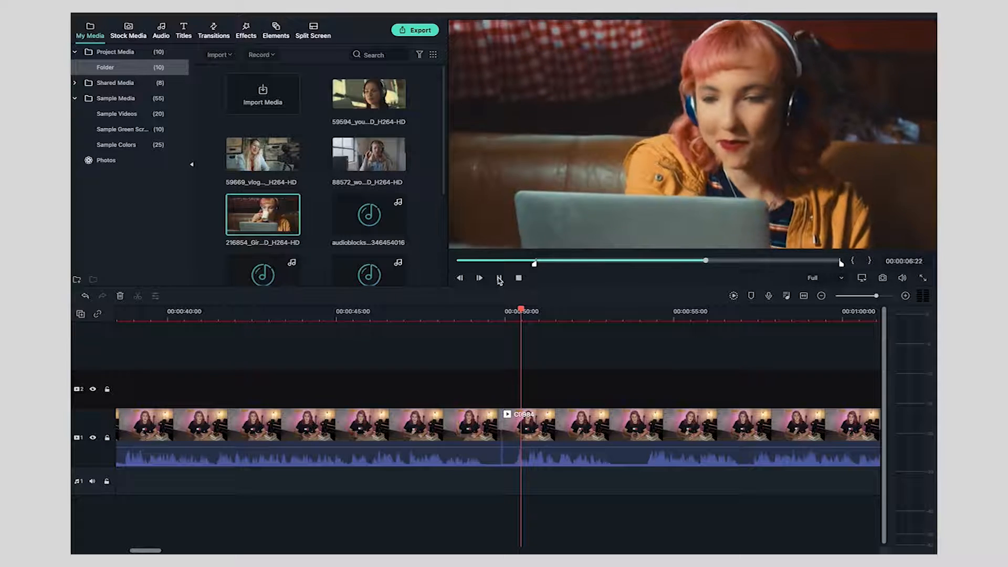
pyautogui.click(499, 279)
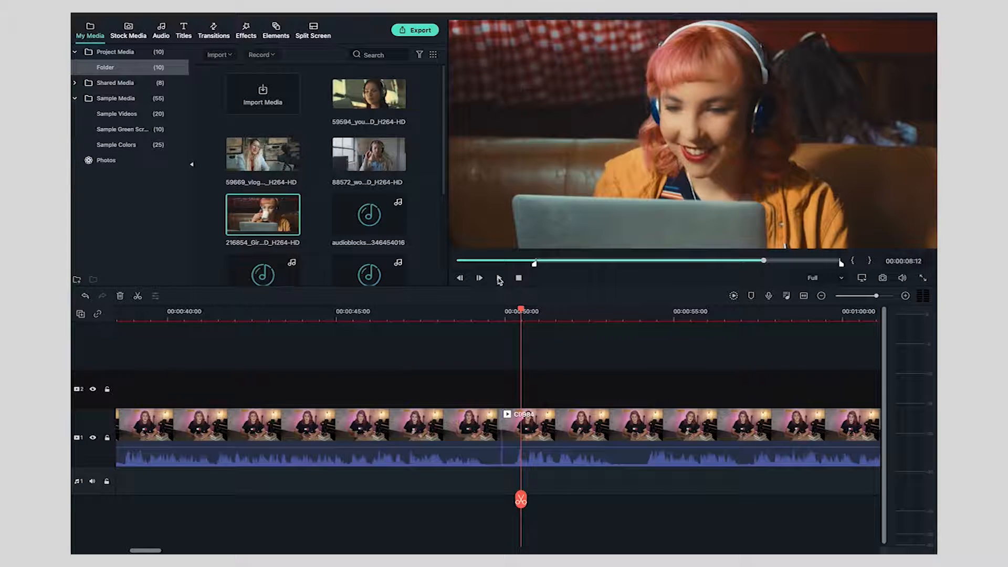
pyautogui.click(869, 262)
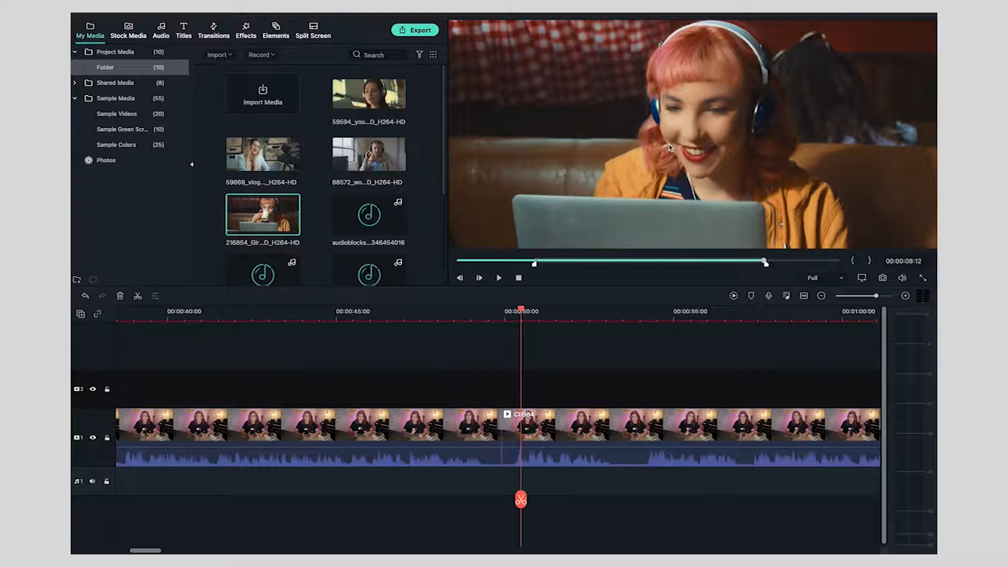
pyautogui.moveTo(675, 148); pyautogui.dragTo(505, 387)
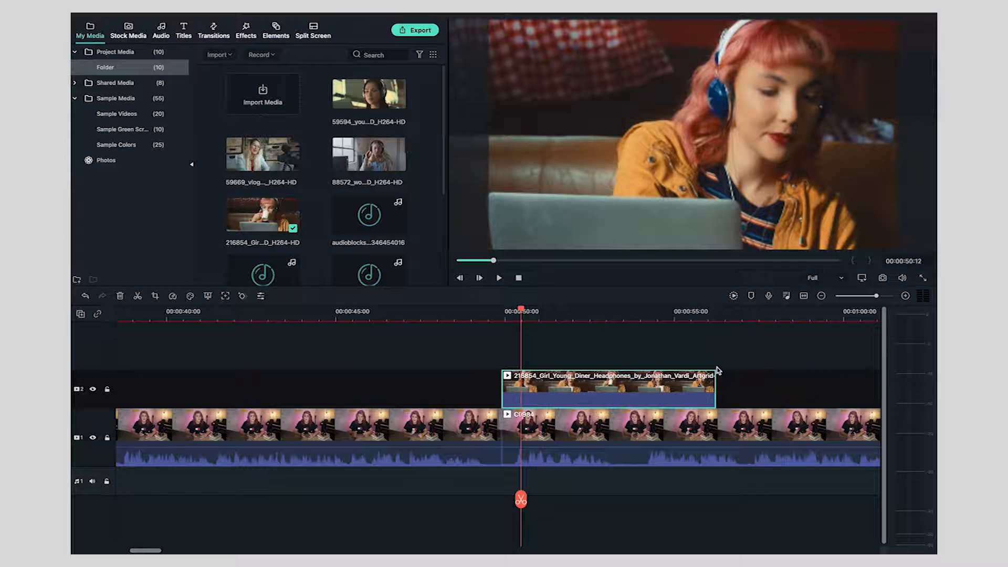
# - Mark an out point about halfway through the 59669 vlogger clip and place that section on track 2 directly after the 216854 clip
pyautogui.hscroll(6, 718, 370)
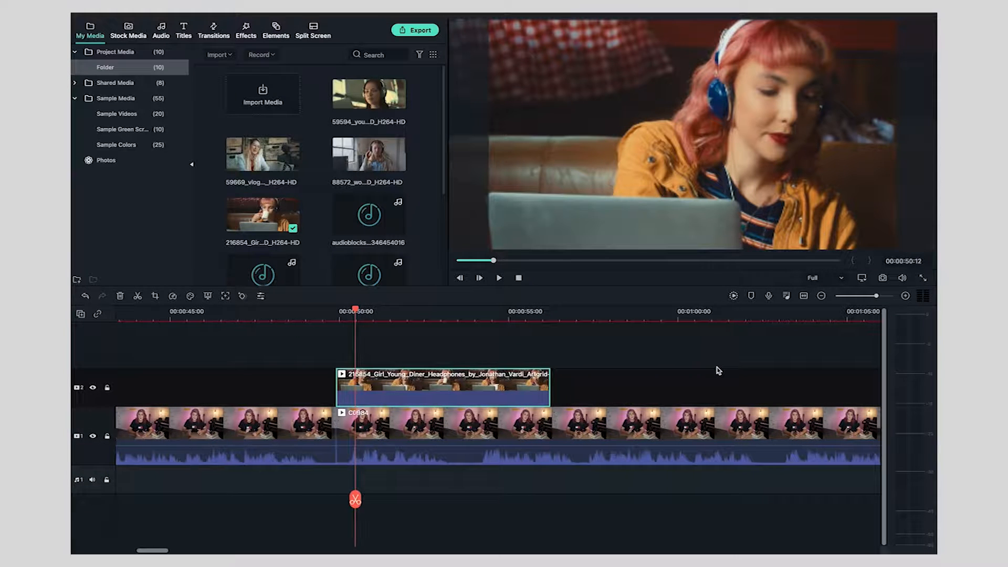
pyautogui.click(259, 155)
pyautogui.press('space')
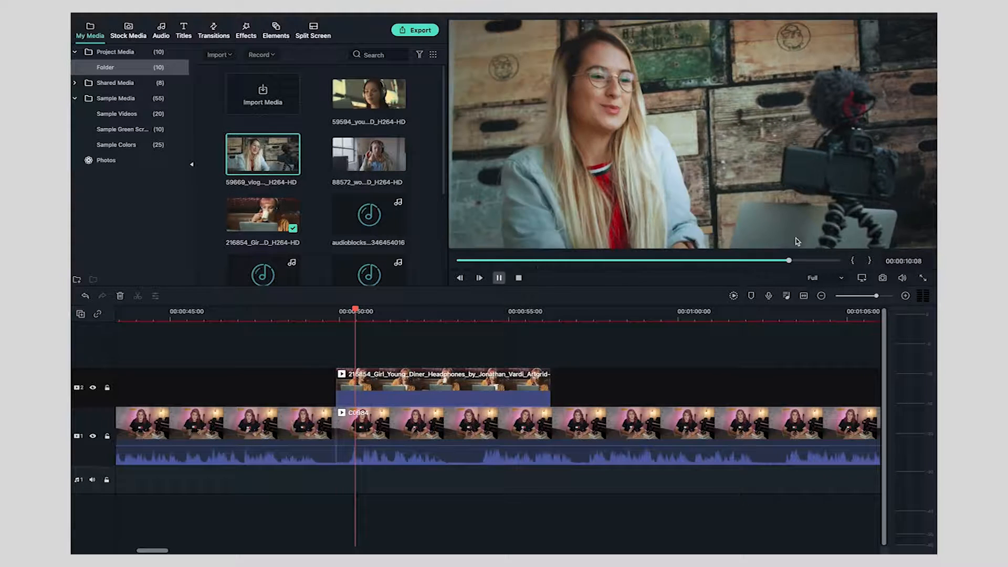
pyautogui.moveTo(788, 260); pyautogui.dragTo(644, 268)
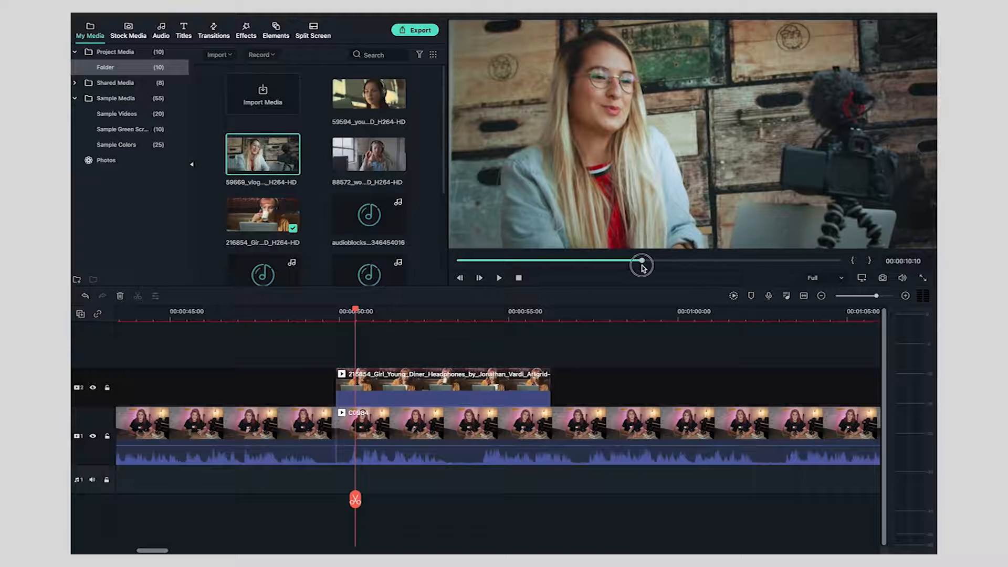
pyautogui.click(870, 261)
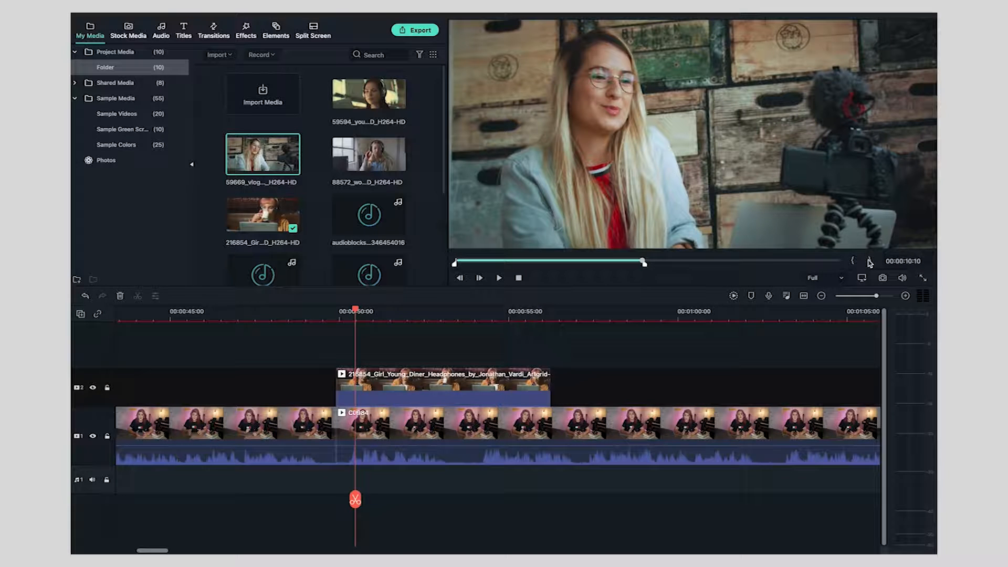
pyautogui.moveTo(710, 130); pyautogui.dragTo(553, 385)
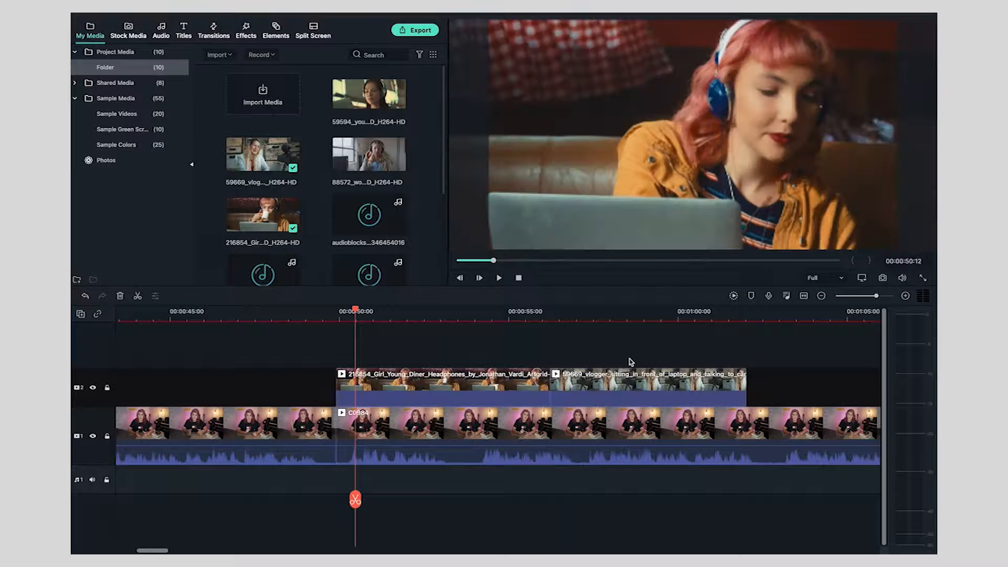
# - Mark the 88572 woman-with-headphones clip from 00:00:07:14 to 00:00:18:06 and place that section on track 2 directly after the vlogger clip
pyautogui.hscroll(3, 631, 362)
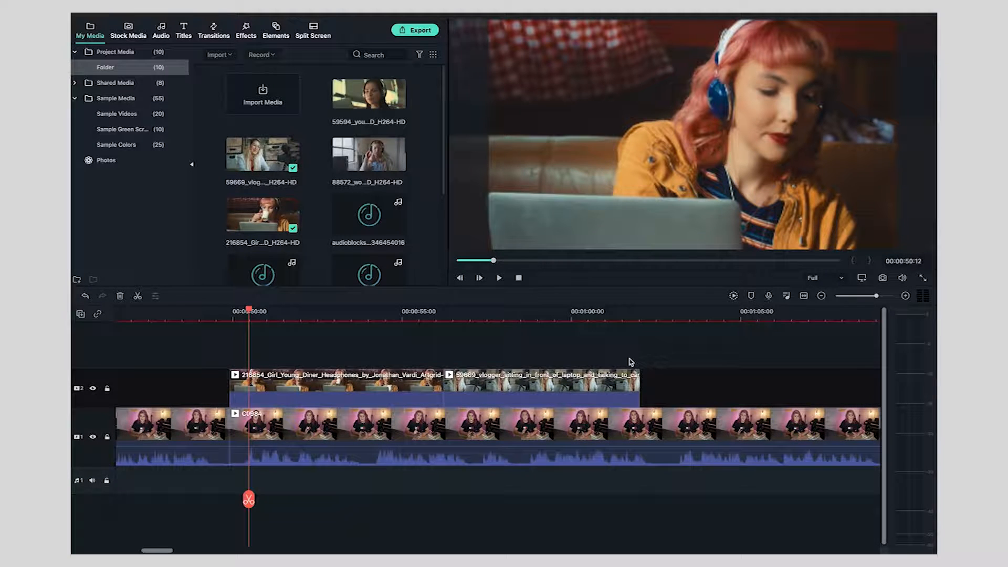
pyautogui.hscroll(1, 631, 362)
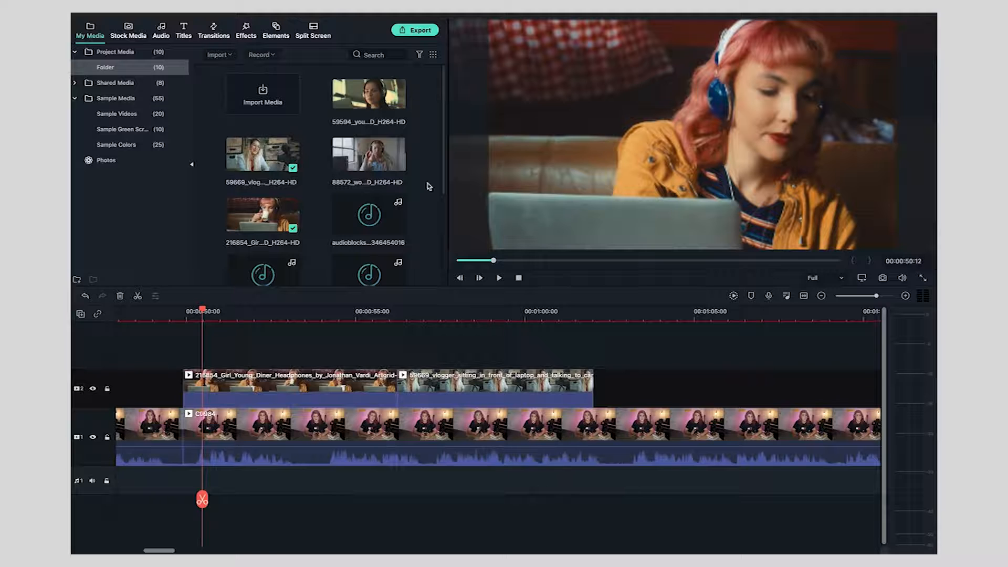
pyautogui.doubleClick(375, 163)
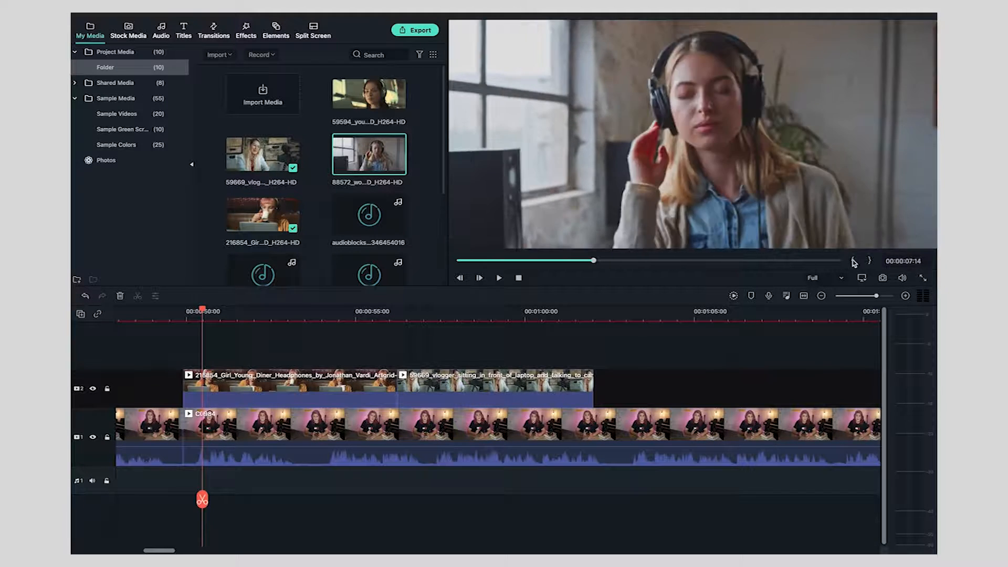
pyautogui.click(853, 261)
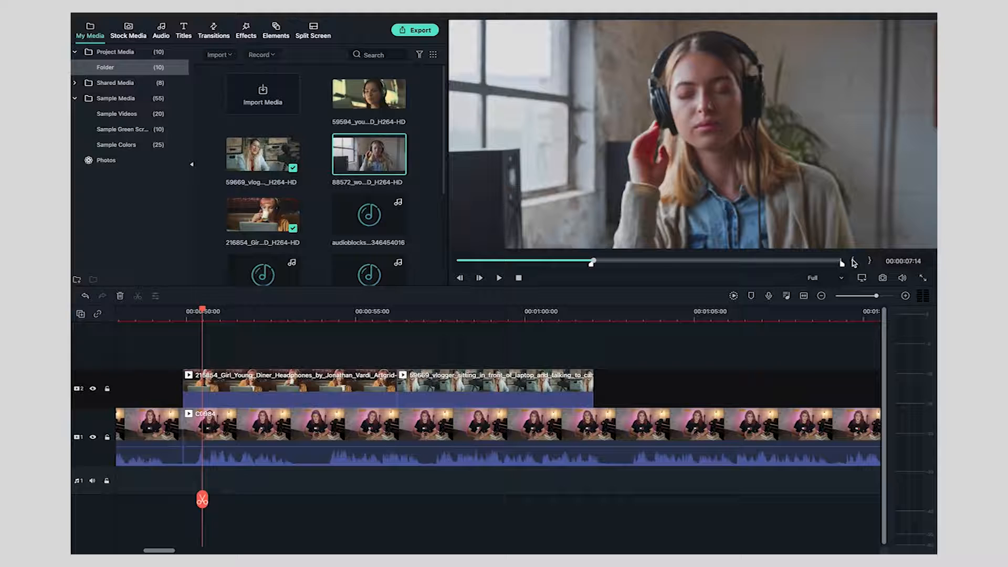
pyautogui.moveTo(594, 264); pyautogui.dragTo(787, 263)
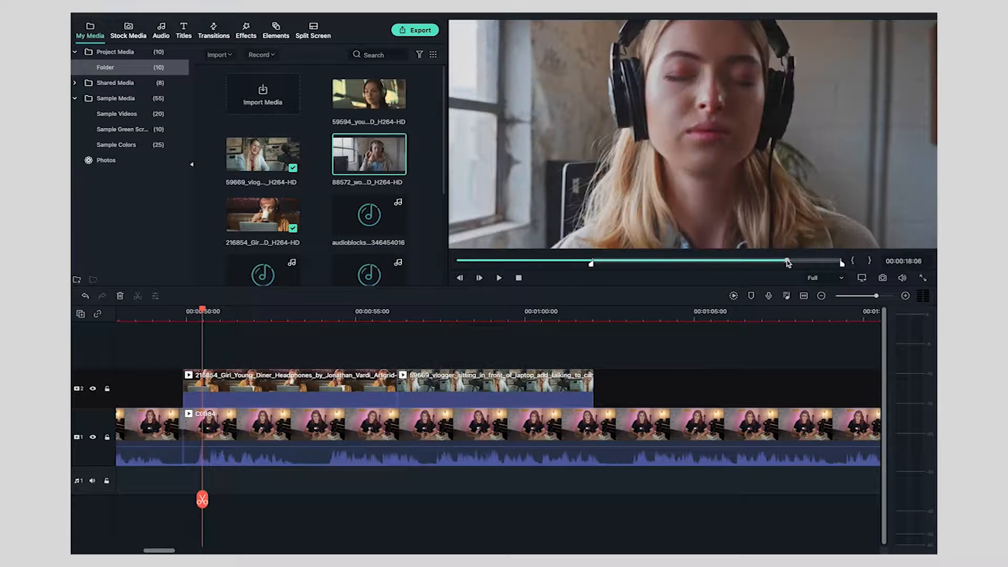
pyautogui.click(870, 261)
pyautogui.moveTo(735, 164)
pyautogui.mouseDown()
pyautogui.moveTo(635, 362)
pyautogui.moveTo(597, 383)
pyautogui.mouseUp()
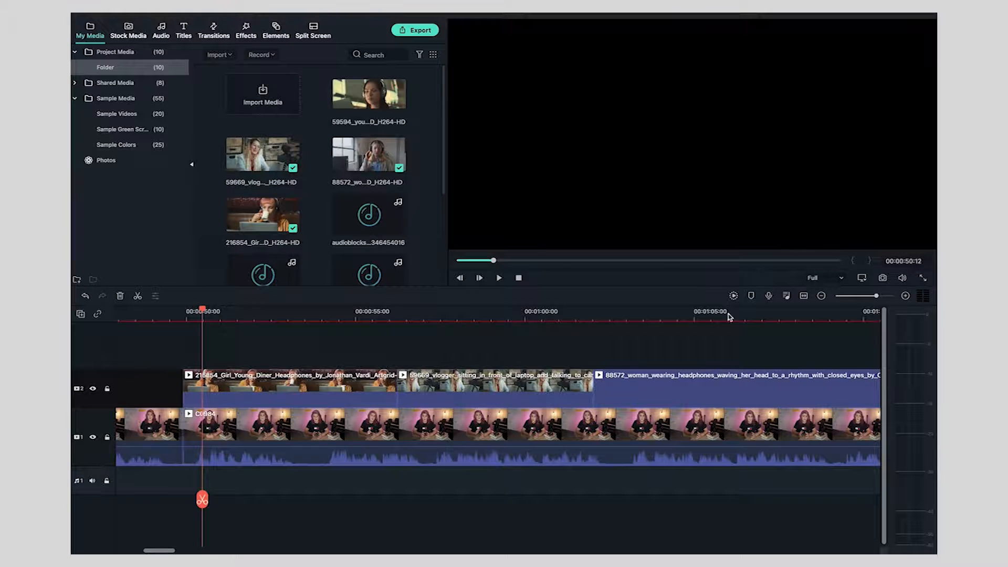
# - Play the timeline from about 00:00:46:19 to check the B-roll over the main footage
pyautogui.click(822, 296)
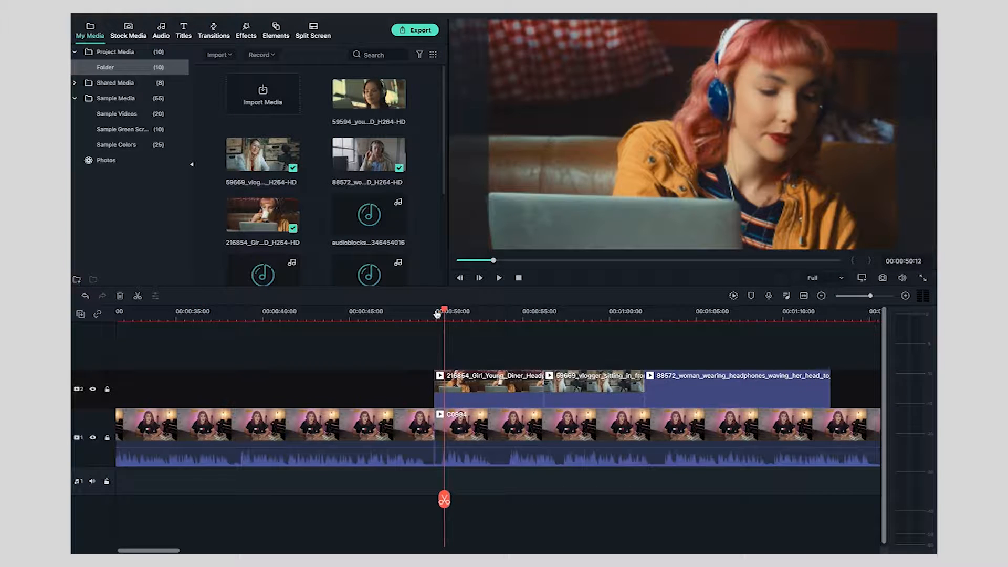
pyautogui.click(418, 314)
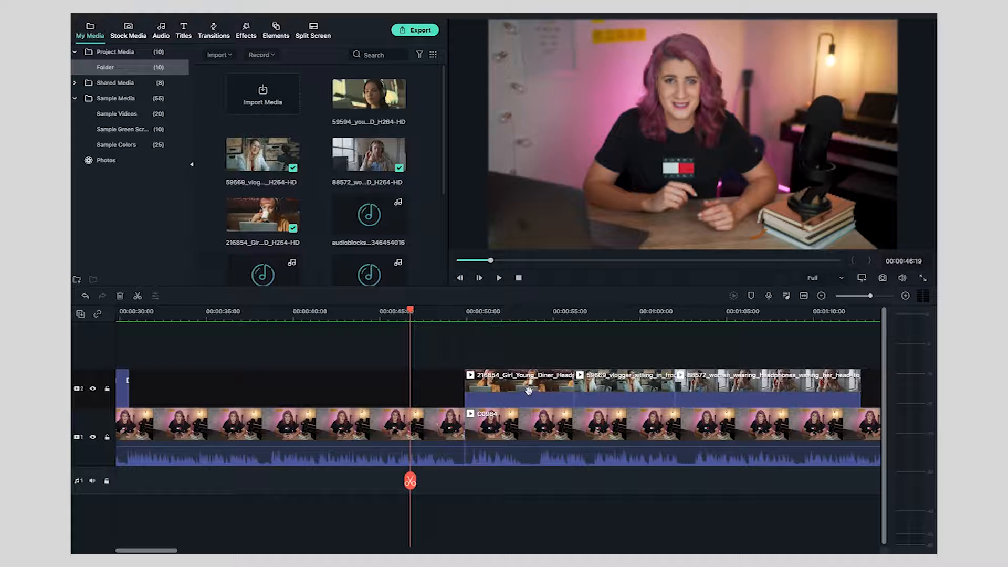
pyautogui.click(499, 281)
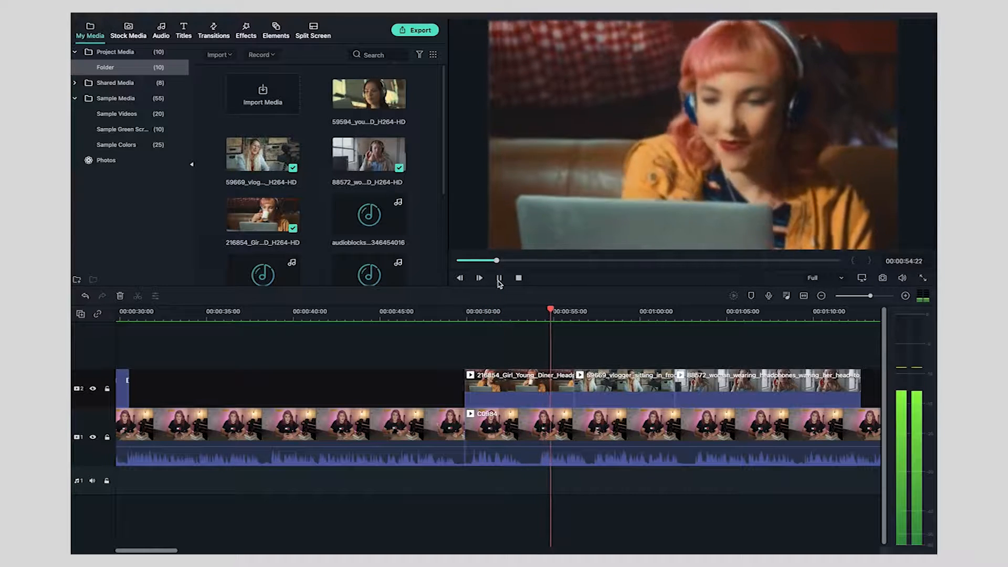
pyautogui.click(499, 277)
# - Split the C0984 clip on track 1 at 00:00:53:13, beneath the first B-roll clip
pyautogui.moveTo(578, 310); pyautogui.dragTo(526, 312)
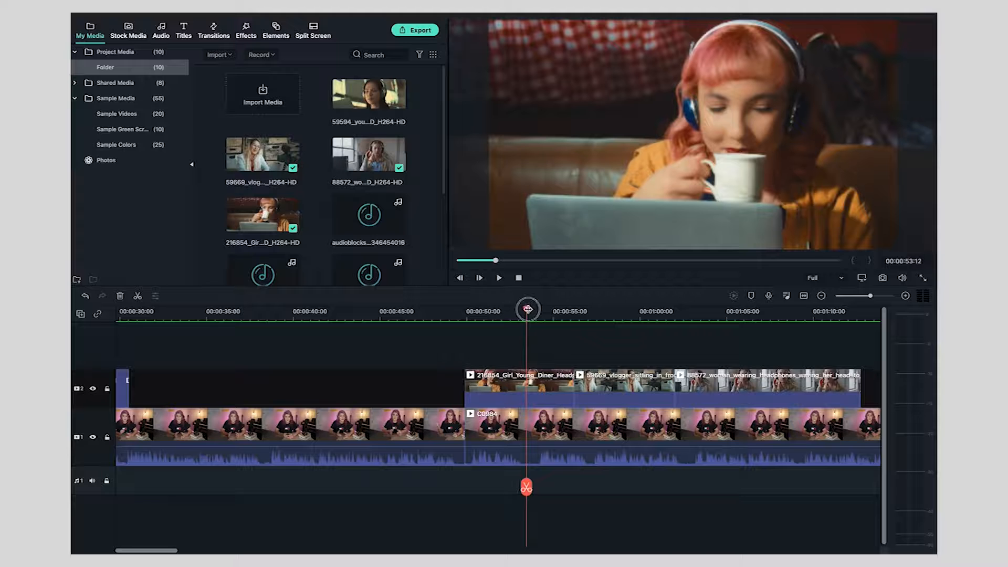
pyautogui.click(527, 310)
pyautogui.click(535, 466)
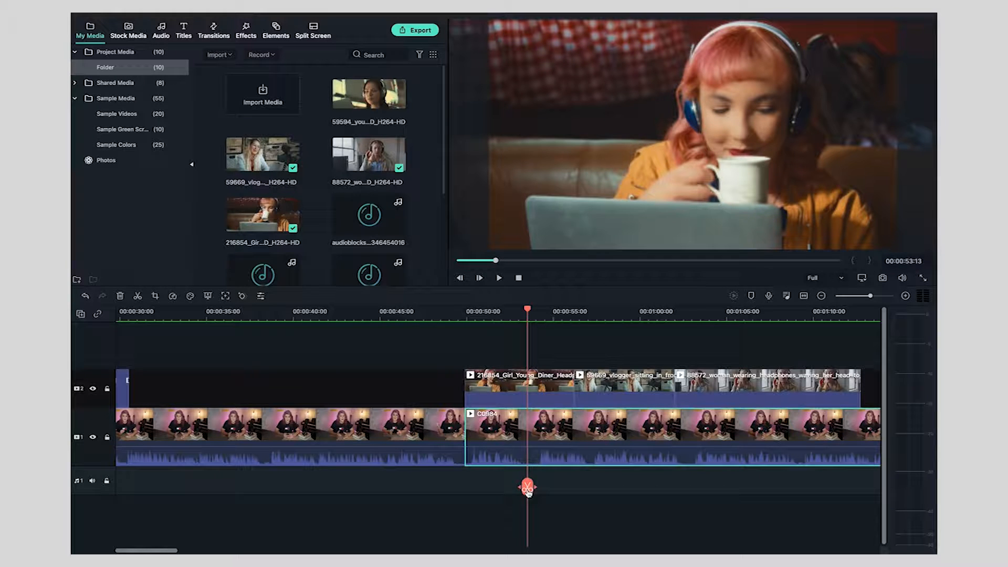
pyautogui.click(527, 488)
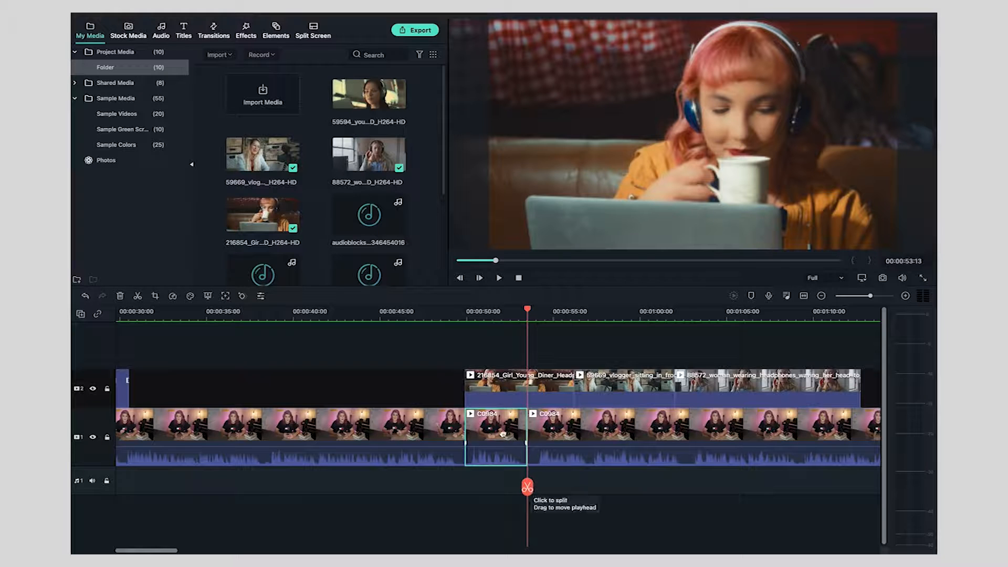
pyautogui.click(576, 486)
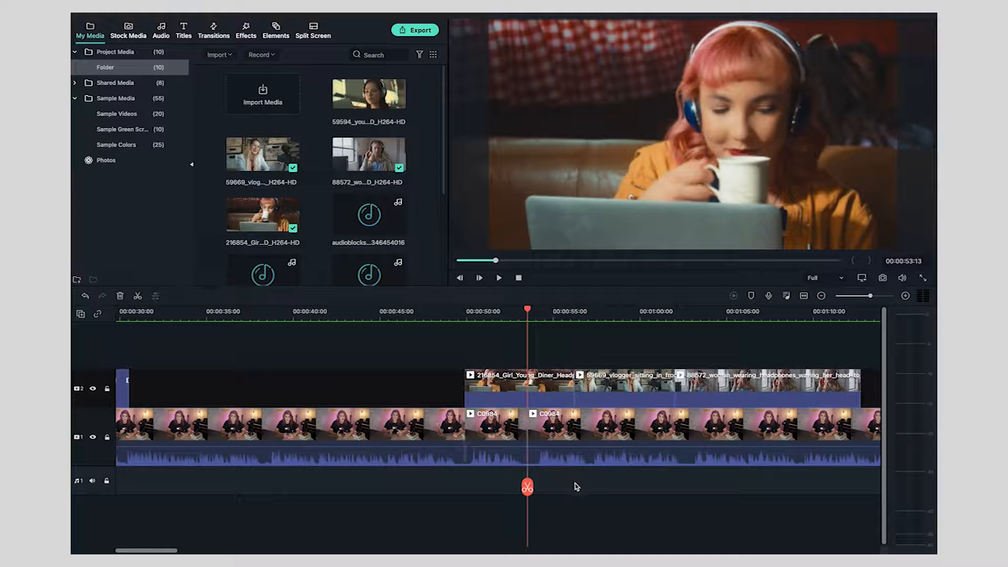
pyautogui.click(527, 488)
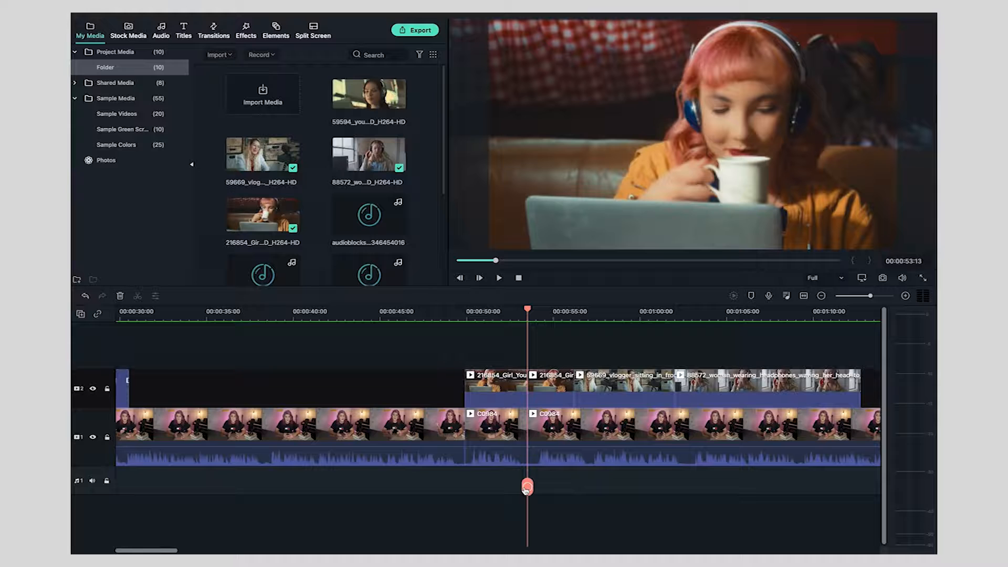
pyautogui.hotkey('ctrl', 'z')
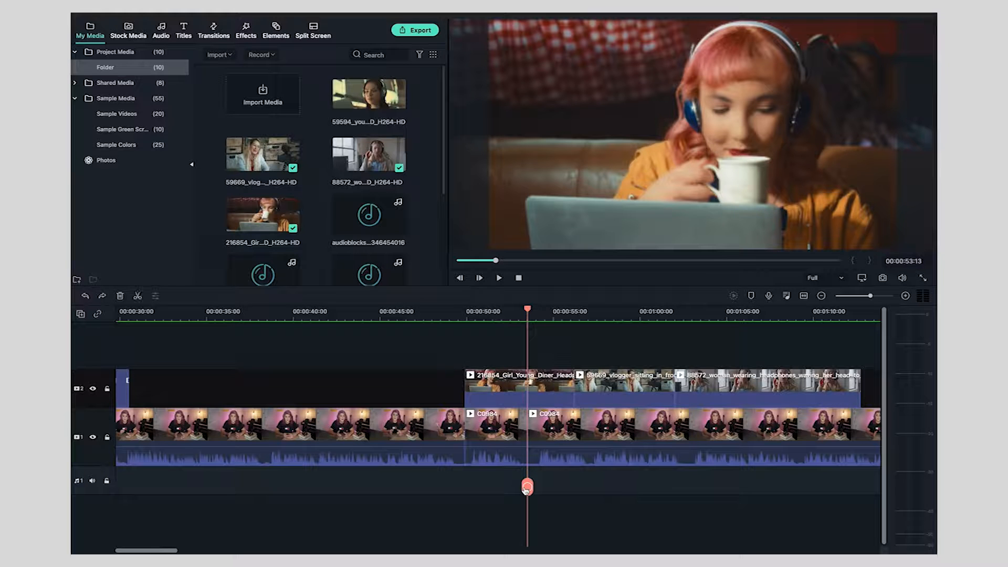
# - Trim the pause from the start of the C0984 clip after the split and shorten the 216854 clip to end at 00:00:53:13
pyautogui.moveTo(528, 458); pyautogui.dragTo(536, 458)
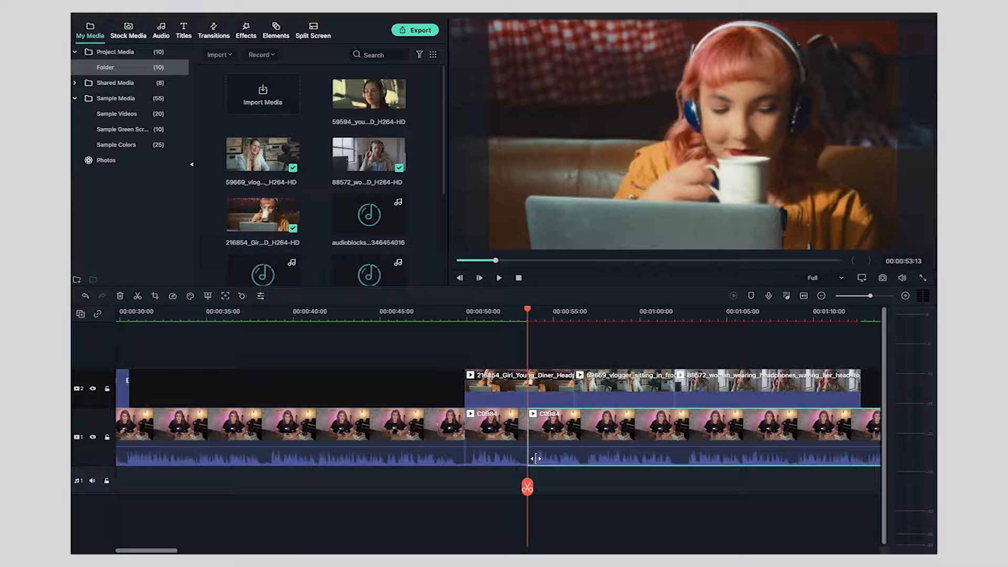
pyautogui.click(558, 399)
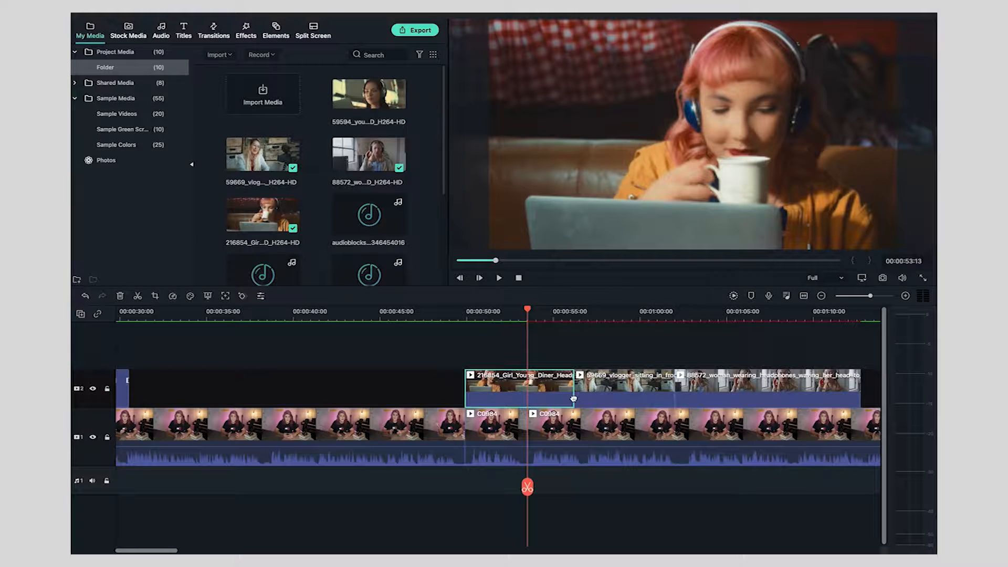
pyautogui.moveTo(573, 399); pyautogui.dragTo(530, 400)
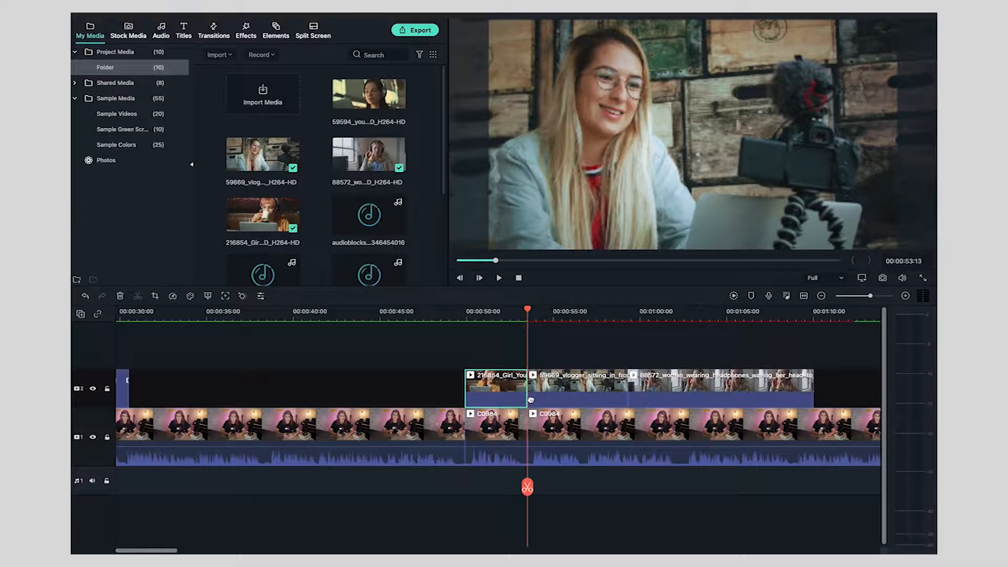
# - Play the cut between the first two B-roll clips and trim more of the pause from the start of the C0984 clip beneath the vlogger clip
pyautogui.moveTo(528, 487); pyautogui.dragTo(446, 488)
pyautogui.press('space')
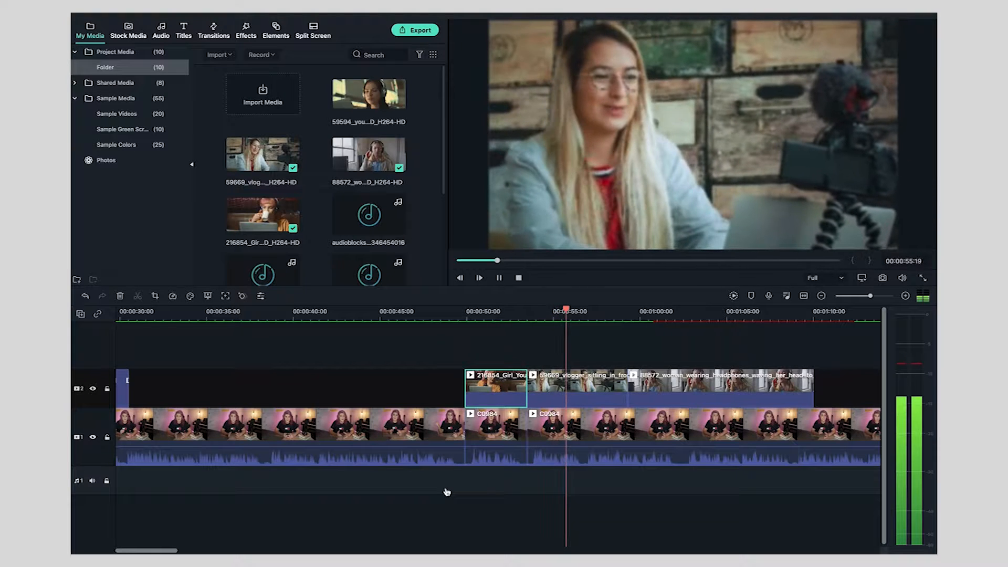
pyautogui.click(905, 296)
pyautogui.click(906, 296)
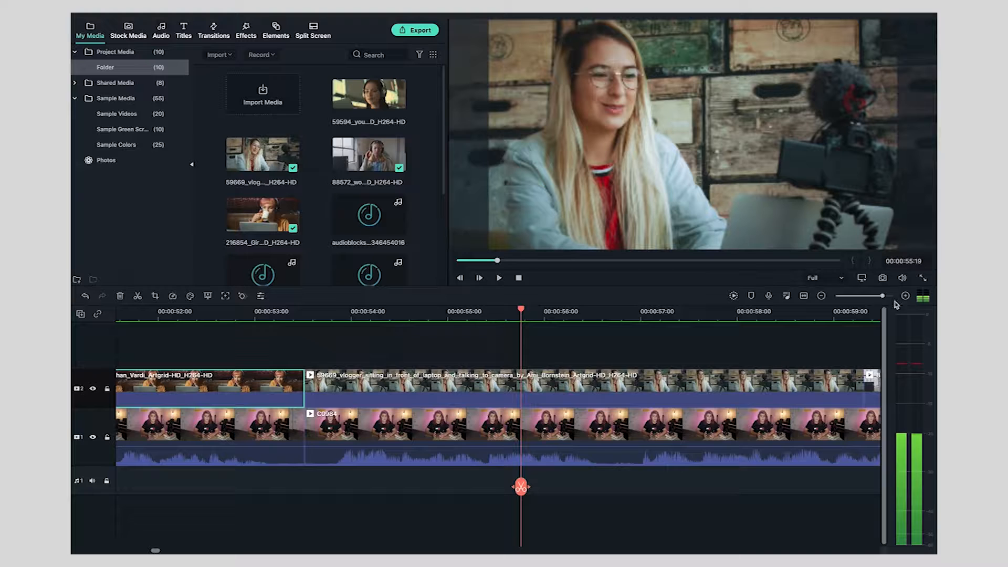
pyautogui.click(305, 459)
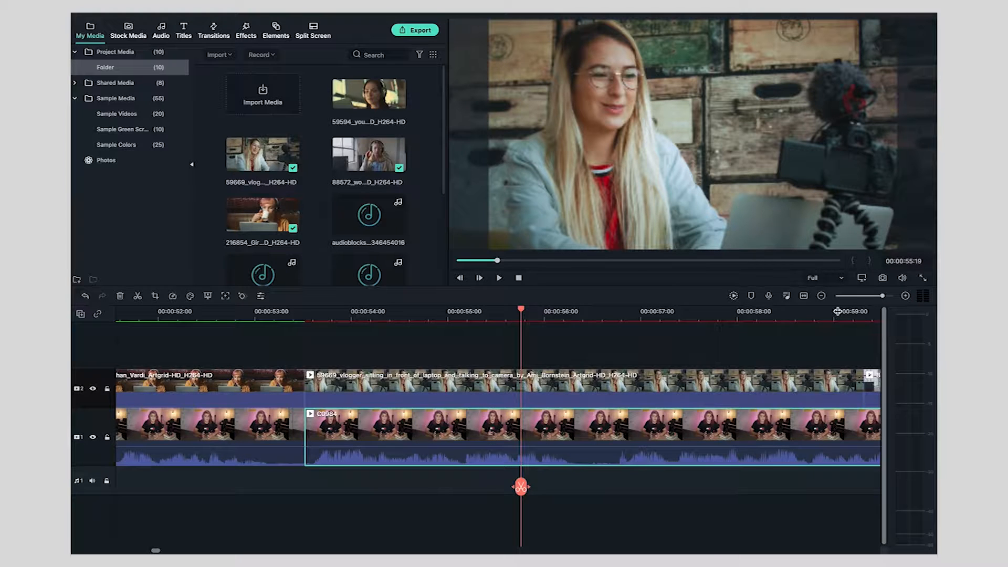
# - Play the timeline from 00:00:52:07 to check the trimmed cut between the 216854 and vlogger clips
pyautogui.click(821, 296)
pyautogui.moveTo(521, 486); pyautogui.dragTo(404, 487)
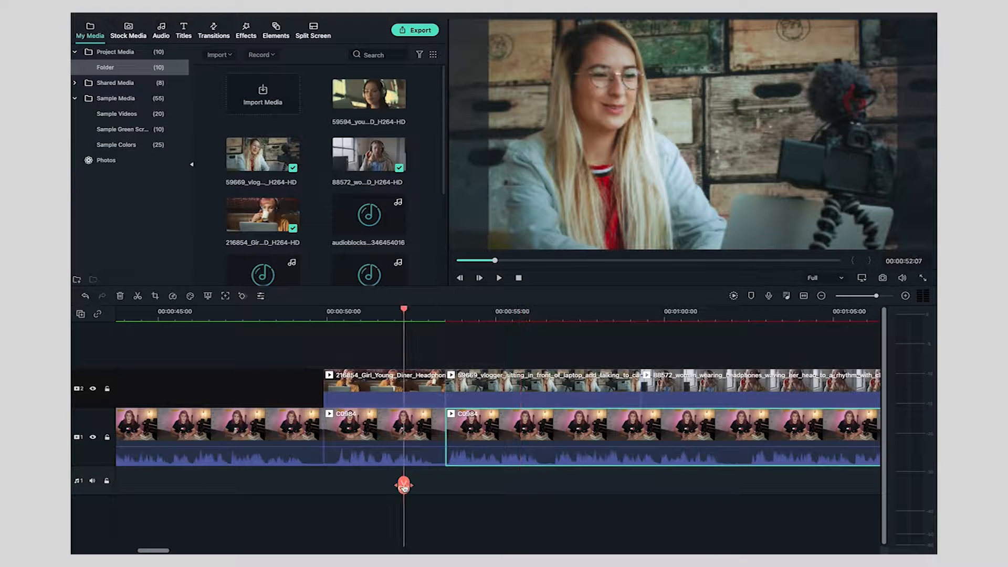
pyautogui.press('space')
pyautogui.click(499, 277)
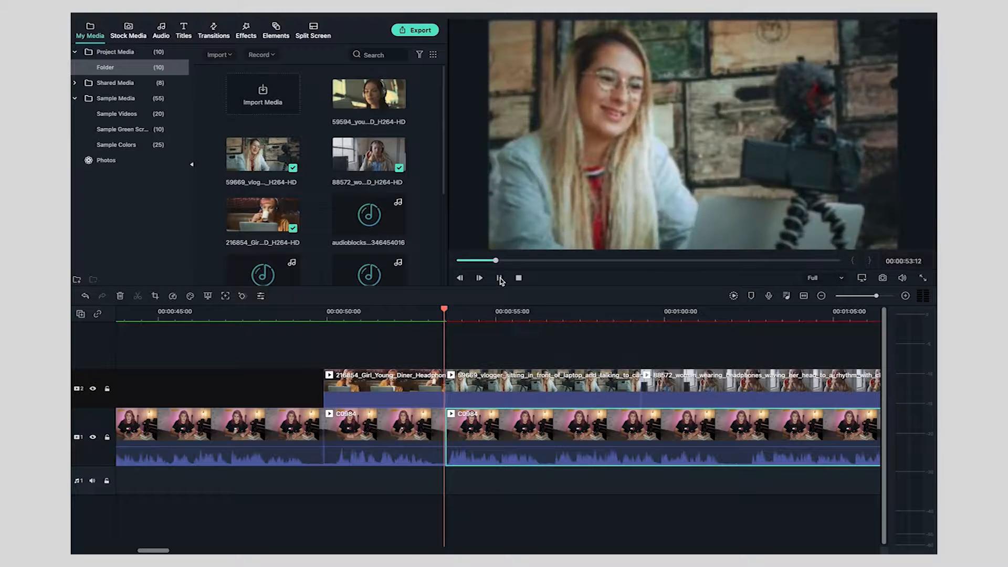
# - Shorten the 59669 vlogger clip to about 3 seconds and play the timeline into the 88572 clip
pyautogui.click(623, 389)
pyautogui.moveTo(640, 392); pyautogui.dragTo(554, 396)
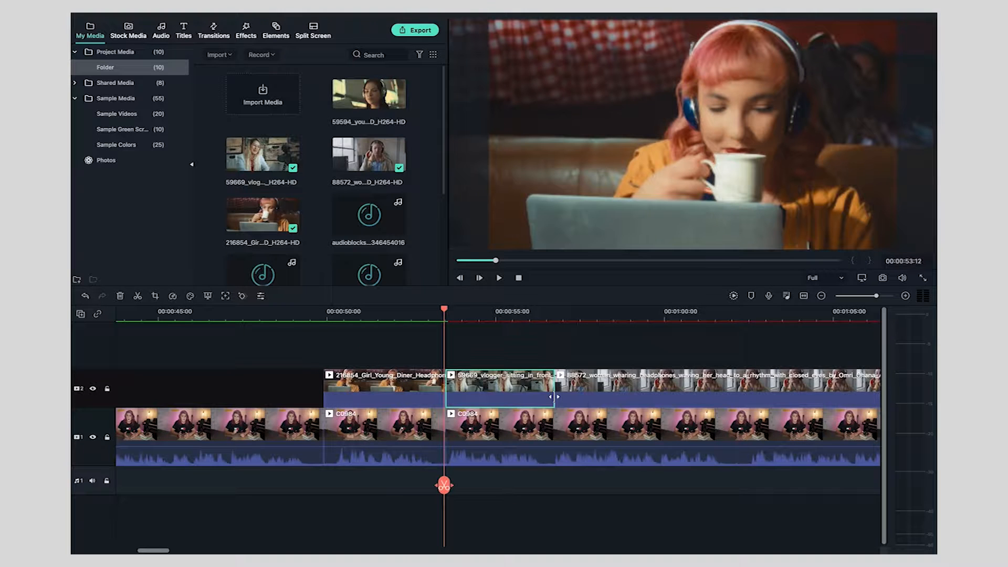
pyautogui.click(821, 295)
pyautogui.click(498, 278)
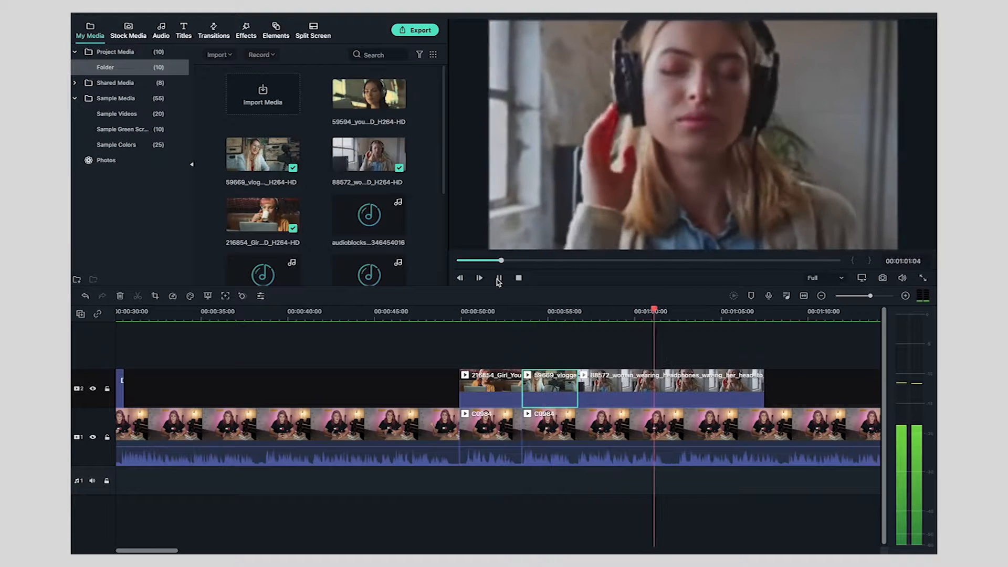
pyautogui.click(501, 280)
# - Cut the C0984 section between the split beneath the vlogger clip's start and 00:01:02:11 out of track 1, closing the gap
pyautogui.moveTo(698, 490); pyautogui.dragTo(668, 489)
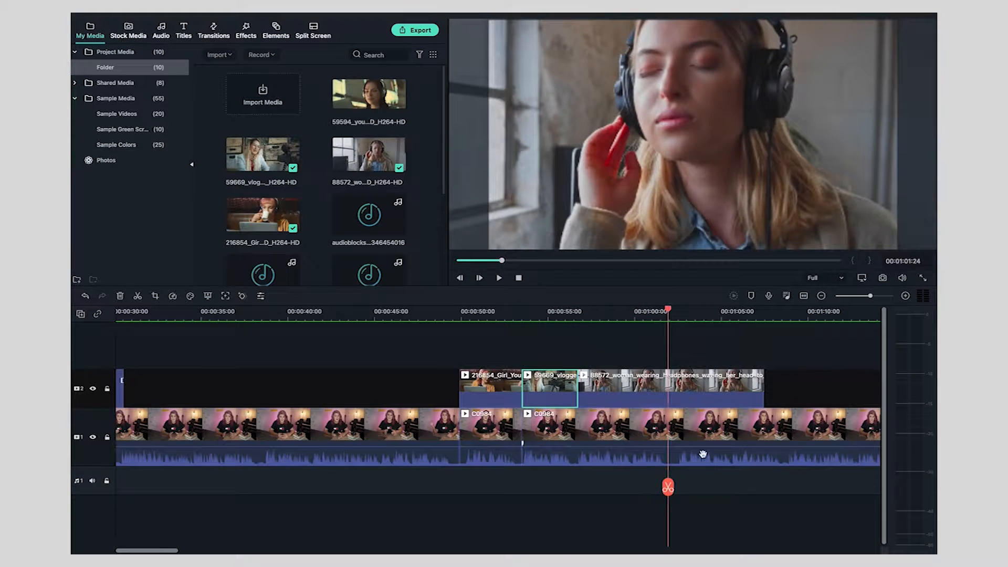
pyautogui.click(749, 314)
pyautogui.moveTo(748, 314); pyautogui.dragTo(794, 314)
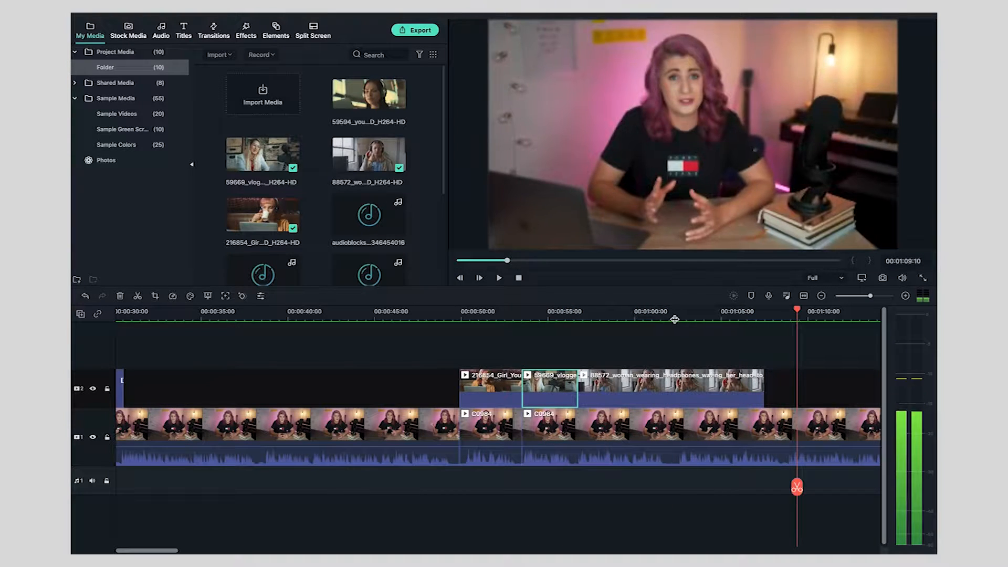
pyautogui.click(678, 313)
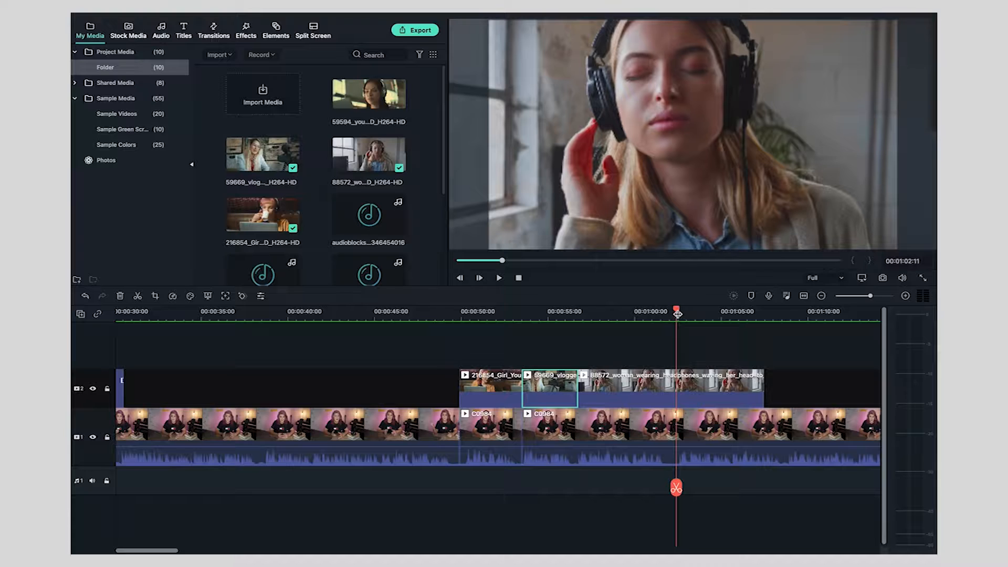
pyautogui.click(687, 429)
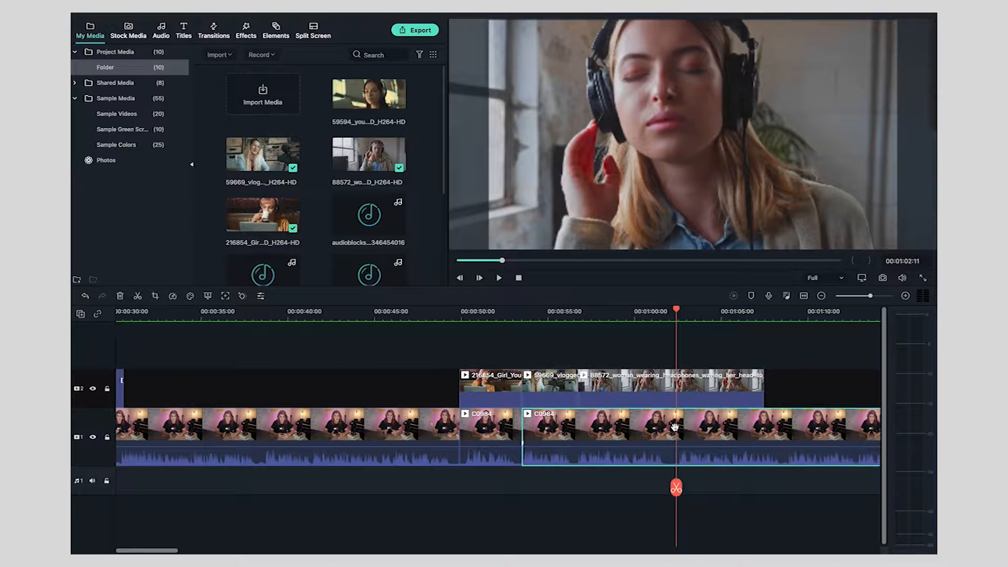
pyautogui.click(677, 488)
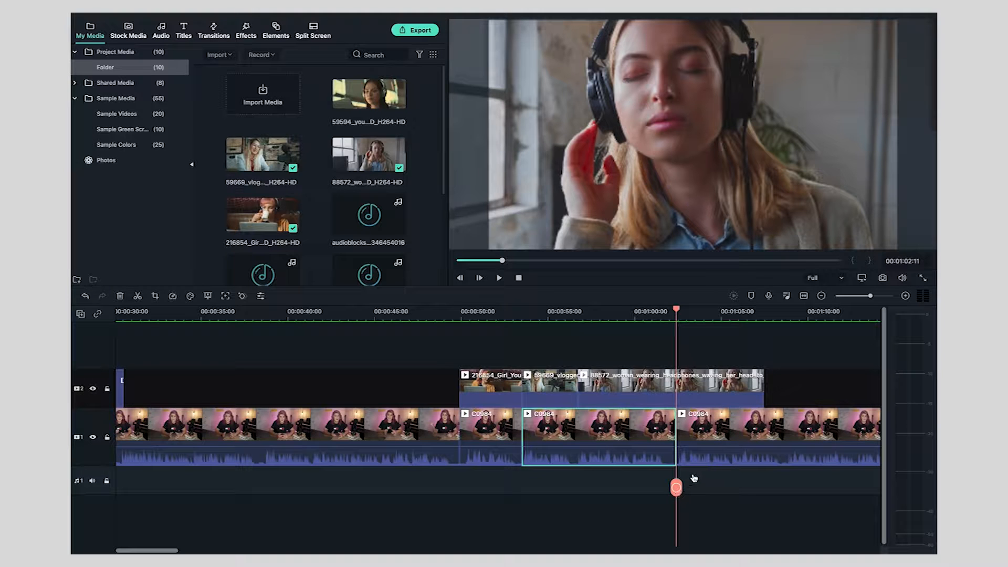
pyautogui.press('Delete')
pyautogui.moveTo(714, 460); pyautogui.dragTo(566, 470)
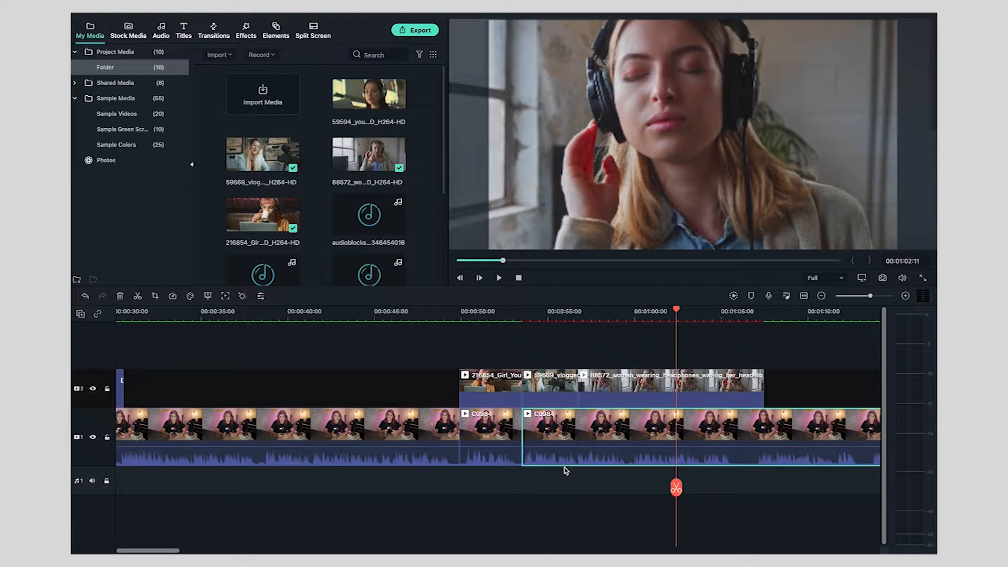
# - Shorten the 88572 woman-with-headphones clip to about 3 seconds and play the timeline from 00:00:48:15
pyautogui.moveTo(765, 388); pyautogui.dragTo(632, 395)
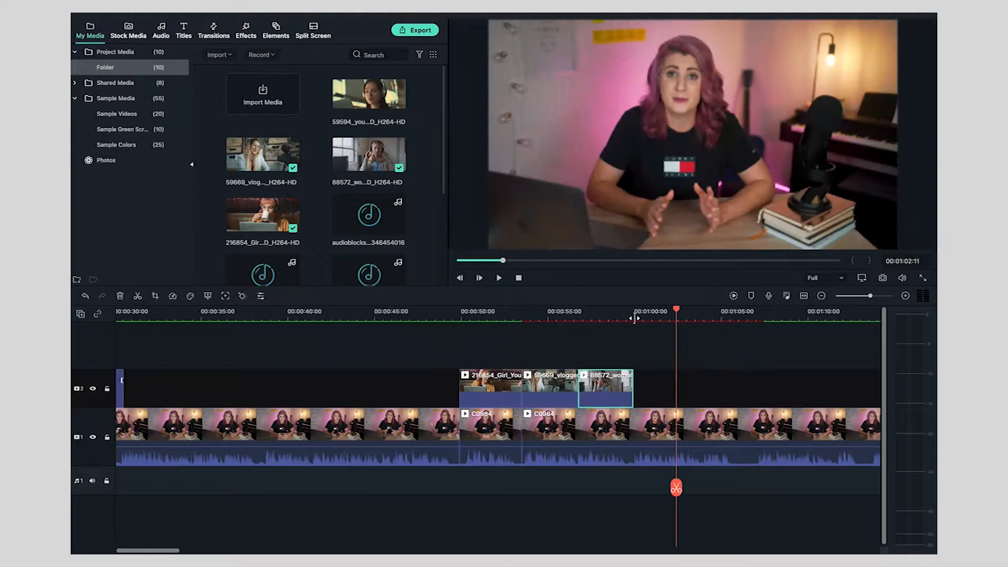
pyautogui.click(437, 316)
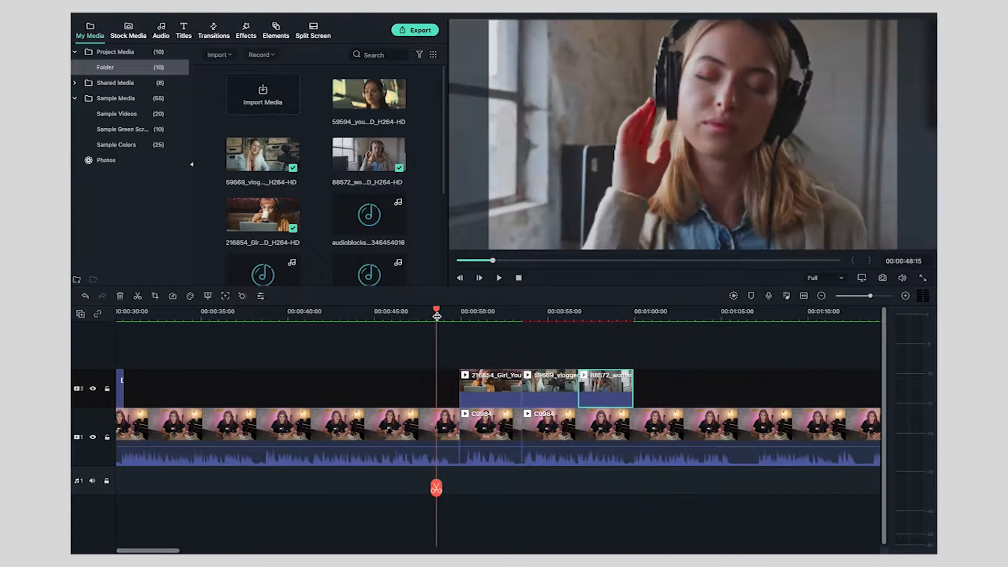
pyautogui.press('Return')
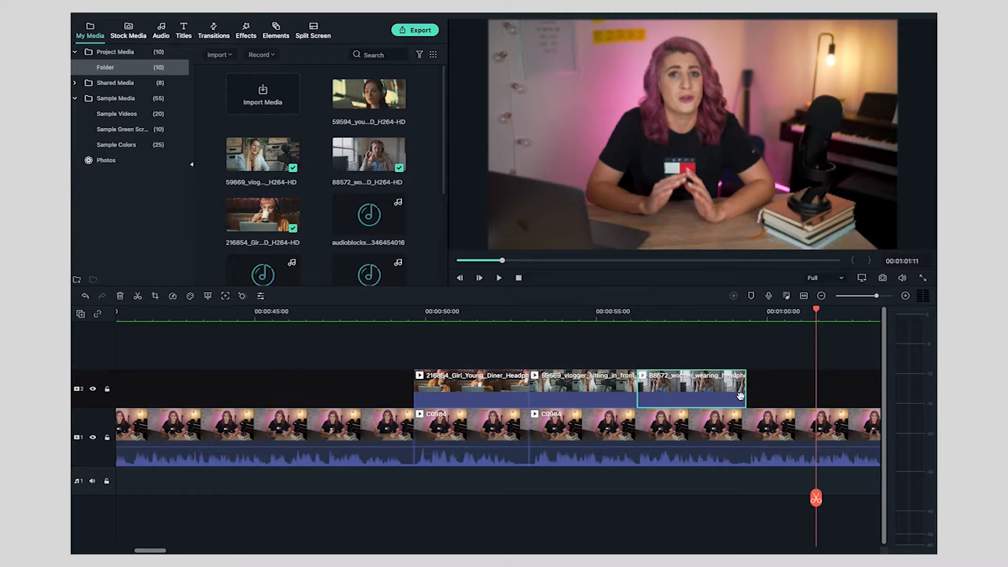
# - Inspect the cuts on both tracks at about 00:00:49:18 and 00:00:53:01
pyautogui.moveTo(816, 497); pyautogui.dragTo(608, 486)
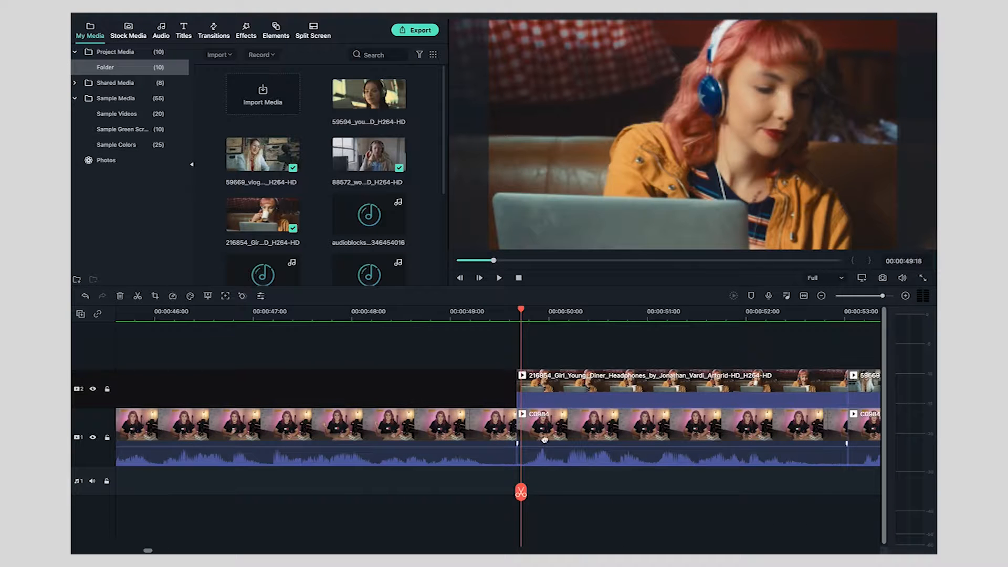
pyautogui.moveTo(521, 491); pyautogui.dragTo(853, 496)
pyautogui.hscroll(5, 853, 495)
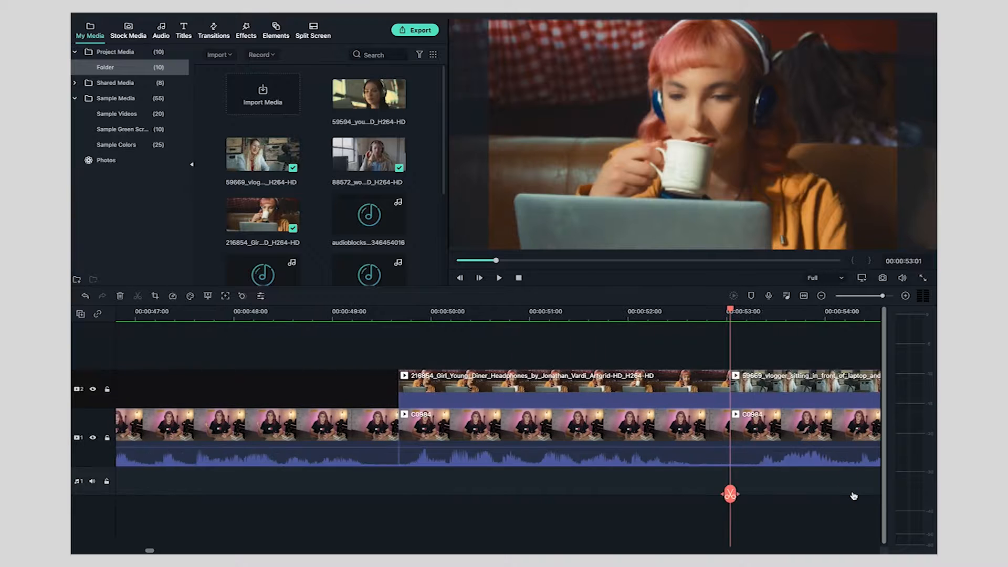